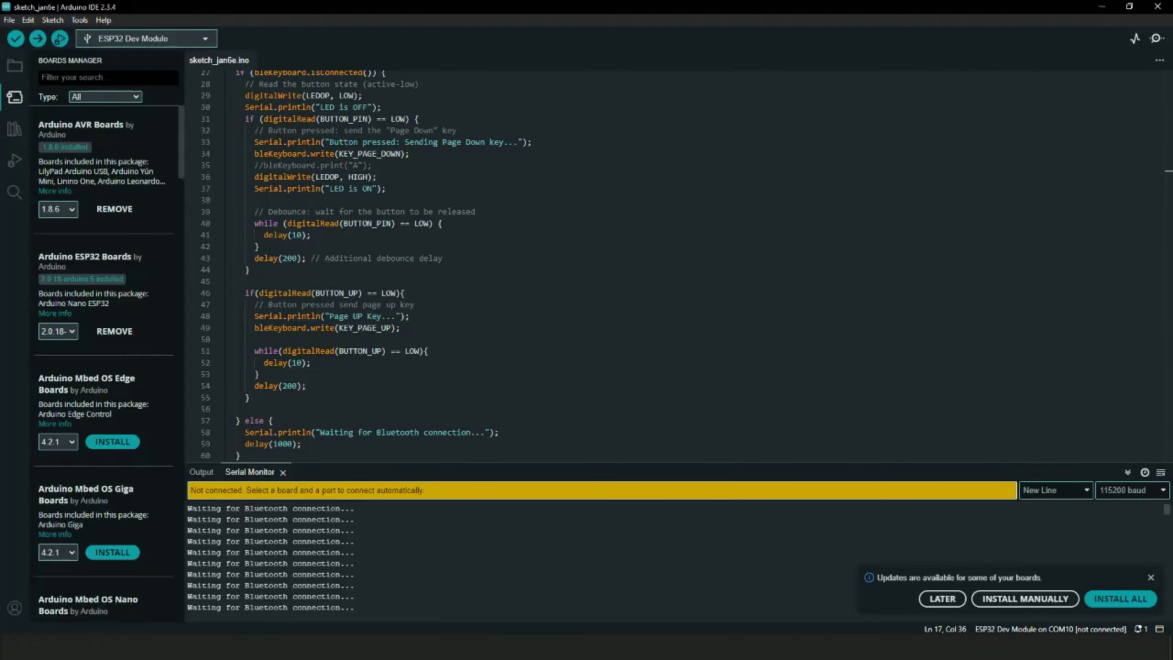
- Check the list of available boards and ports, and close the Serial Monitor
{"action": "left_click", "coordinate": [69, 629]}
{"action": "left_click", "coordinate": [87, 319]}
{"action": "left_click", "coordinate": [205, 40]}
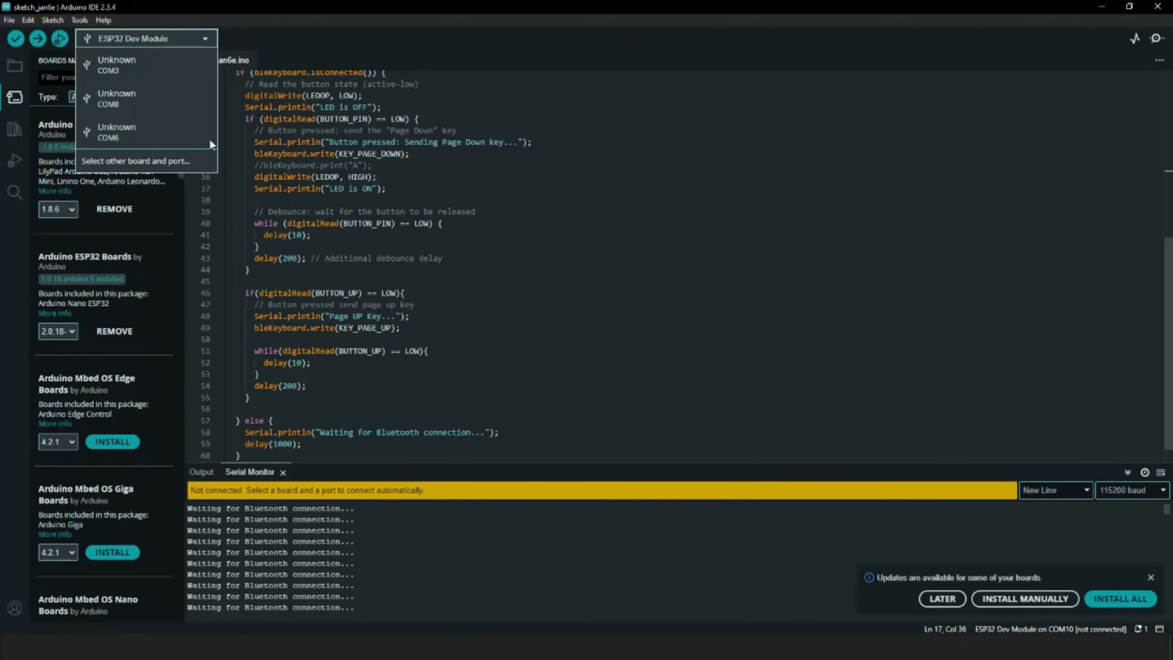
{"action": "left_click", "coordinate": [347, 547]}
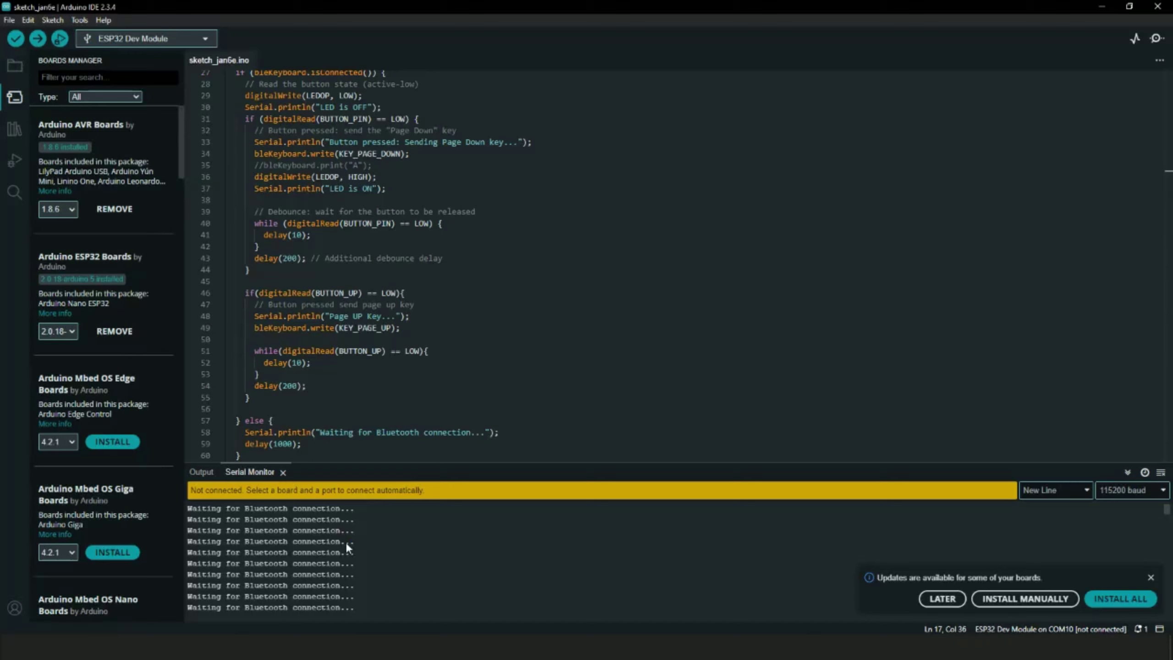
{"action": "left_click", "coordinate": [283, 472]}
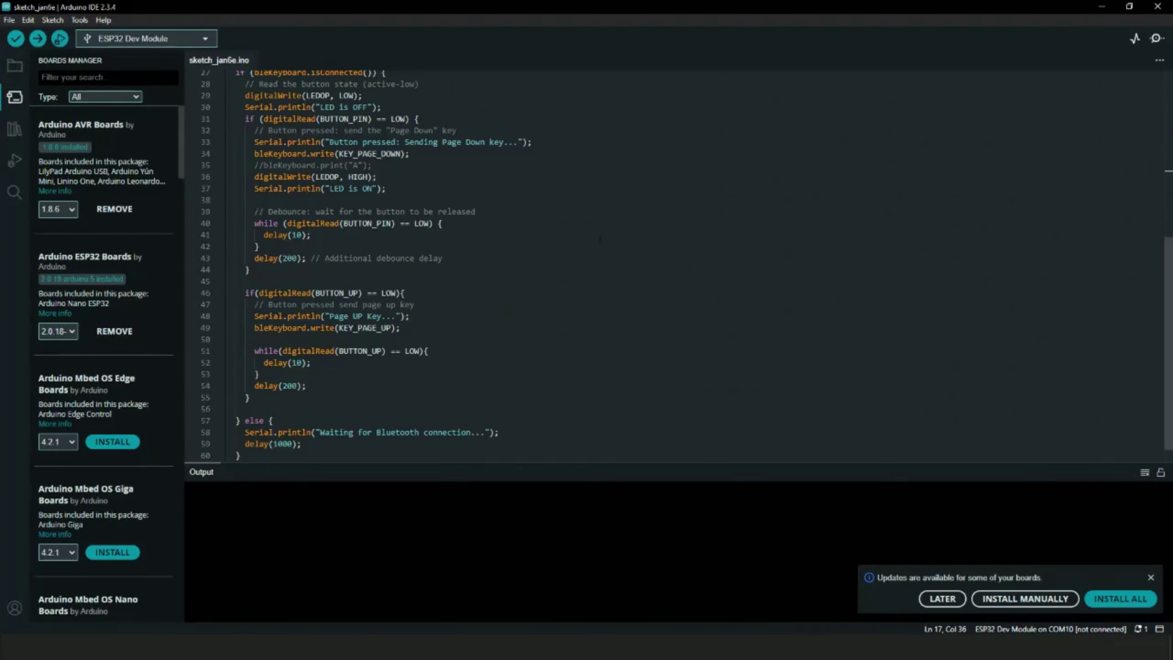
{"action": "scroll", "coordinate": [599, 240], "scroll_direction": "up", "scroll_amount": 9}
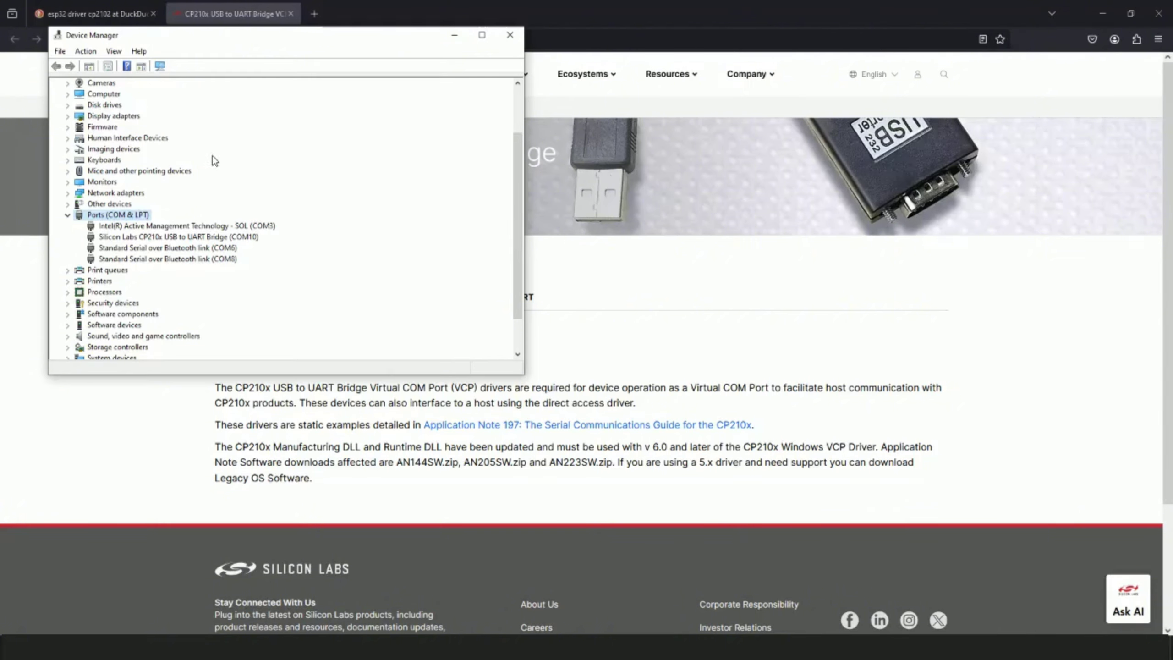
- In Device Manager, select the Silicon Labs CP210x USB to UART Bridge port and examine its device options
{"action": "left_click", "coordinate": [251, 240]}
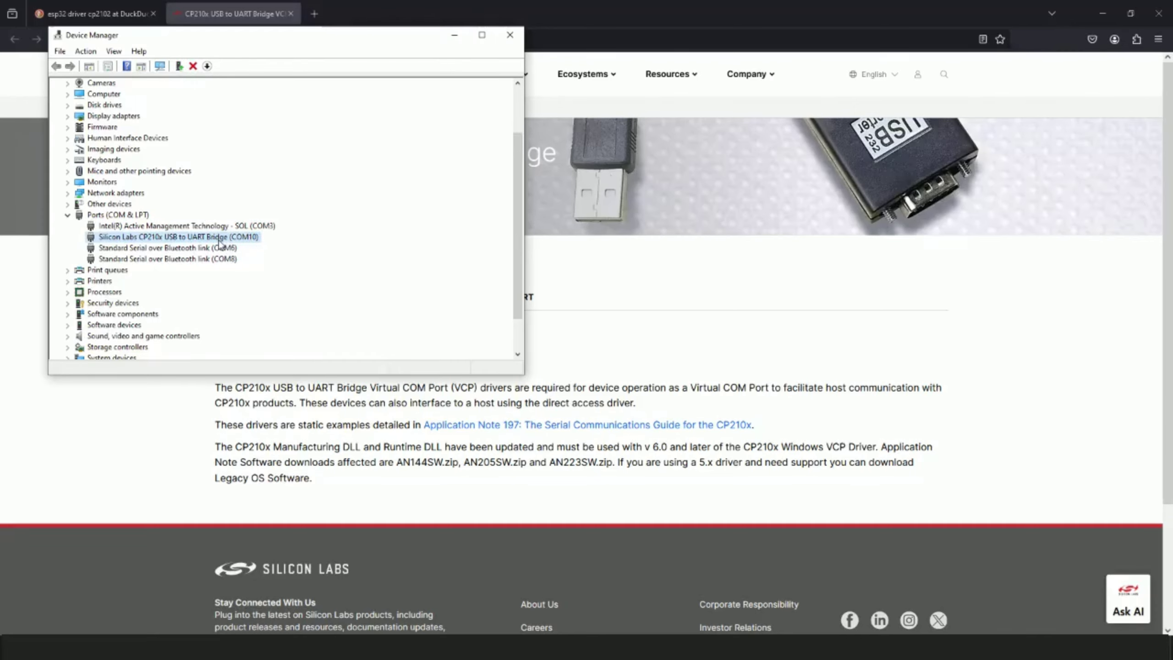
{"action": "right_click", "coordinate": [250, 239]}
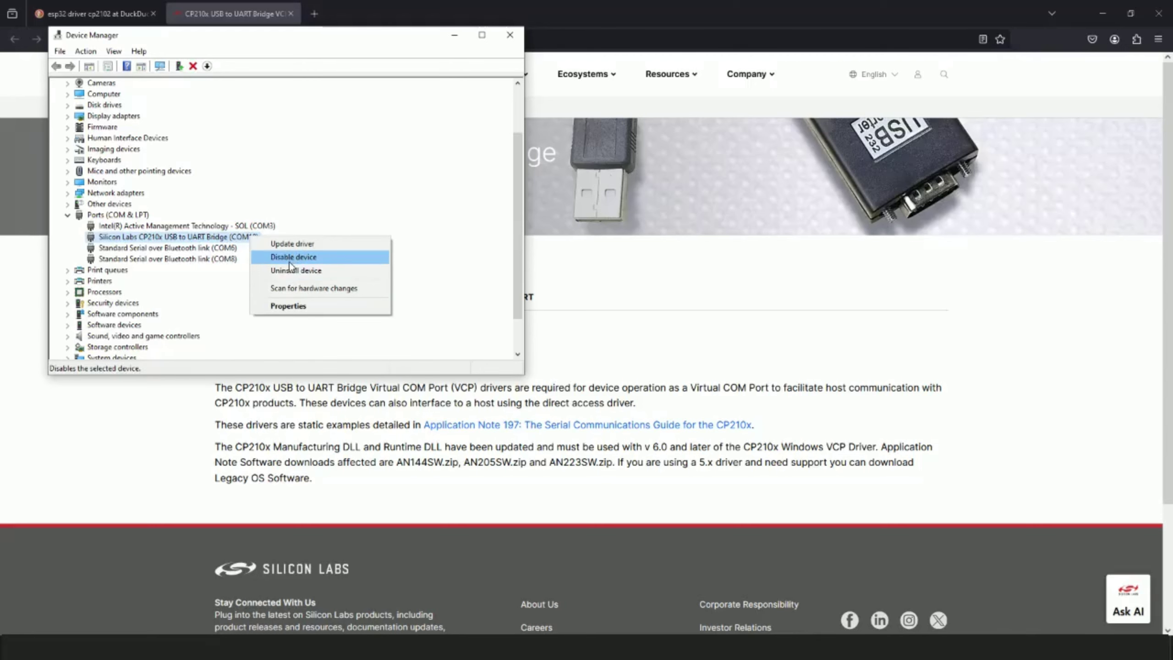
{"action": "left_click", "coordinate": [288, 306]}
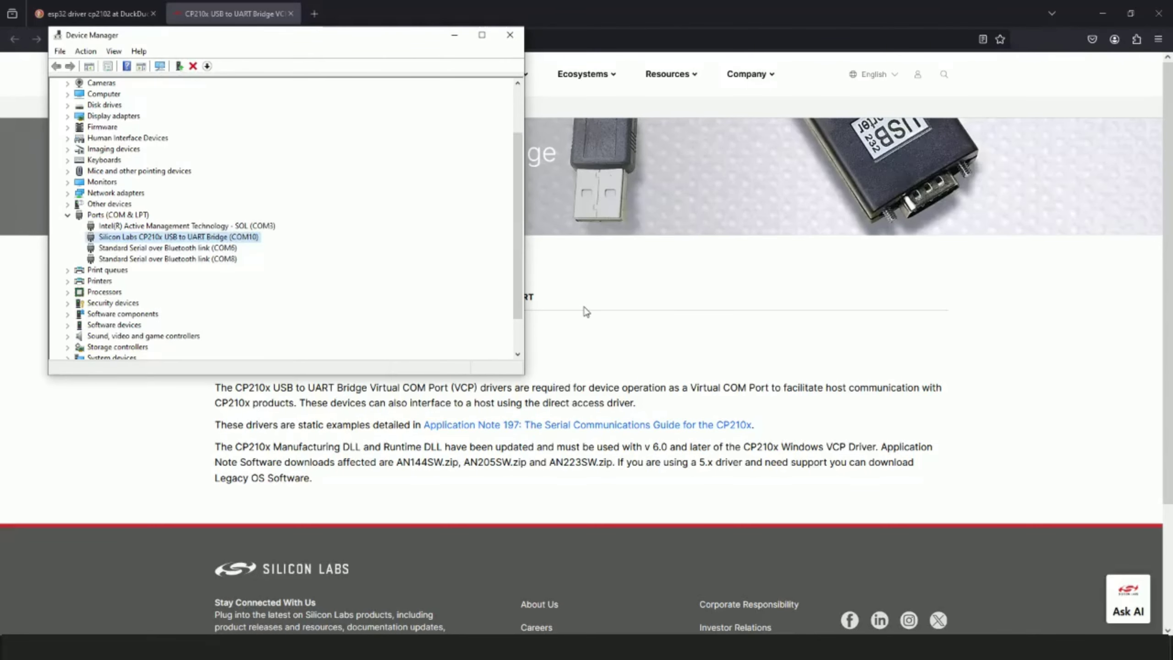
- In the browser, review the esp32 driver cp2102 search results and view the downloads on the Silicon Labs CP210x VCP Drivers page
{"action": "left_click", "coordinate": [92, 13]}
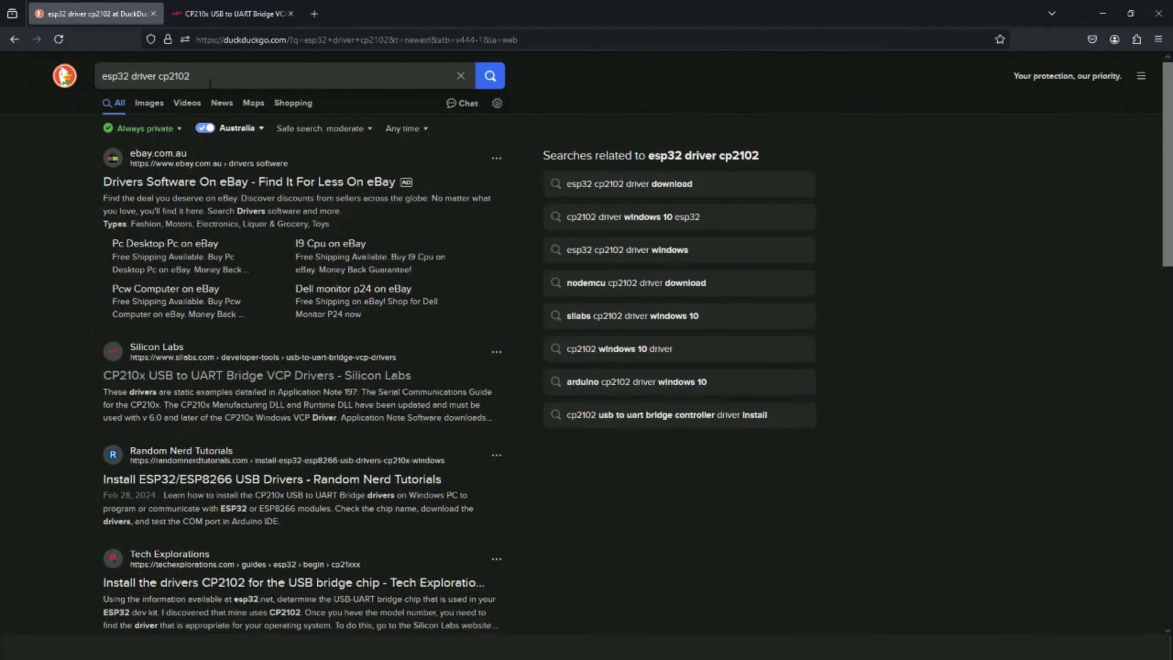
{"action": "scroll", "coordinate": [250, 262], "scroll_direction": "down", "scroll_amount": 2}
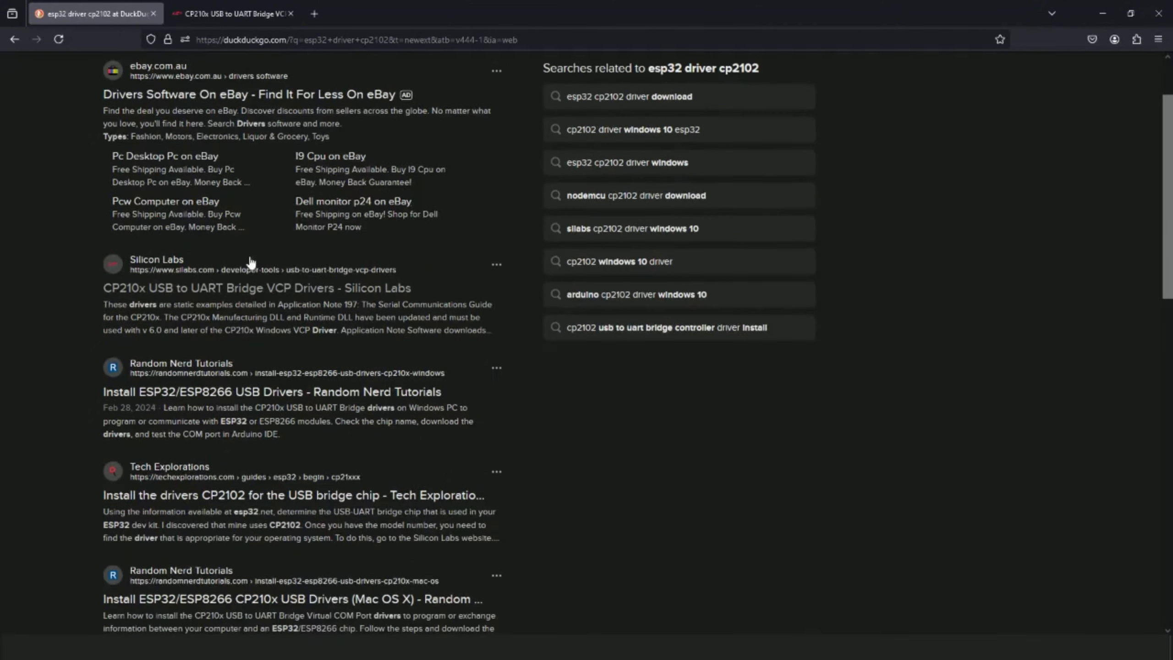
{"action": "left_click", "coordinate": [252, 13]}
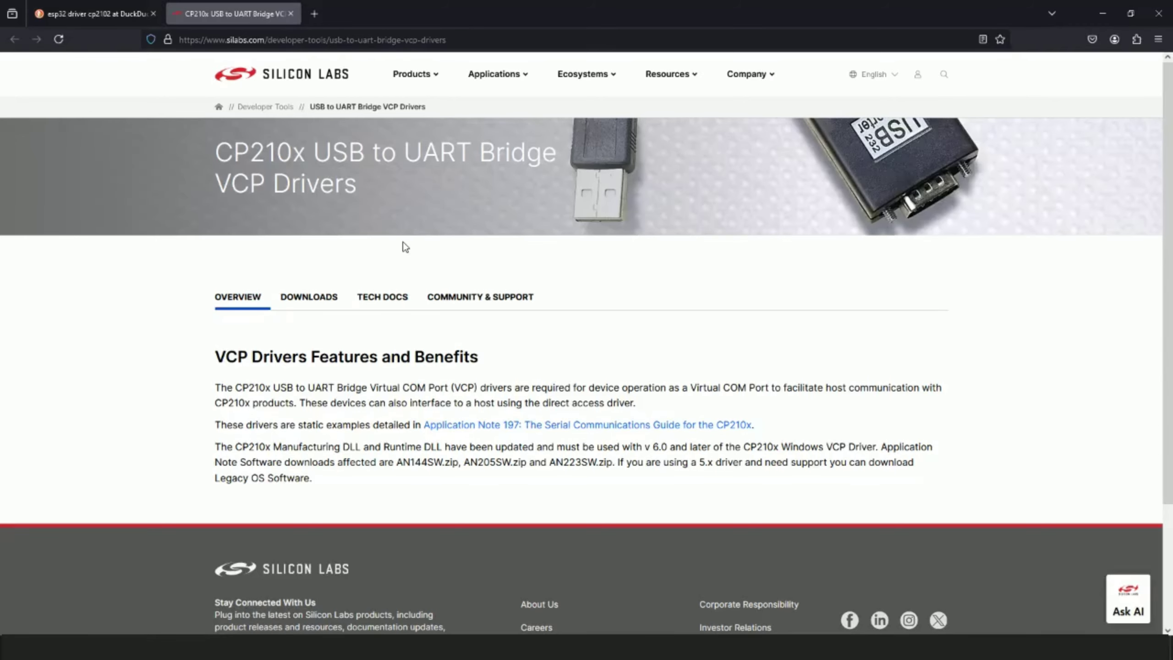
{"action": "left_click", "coordinate": [310, 297]}
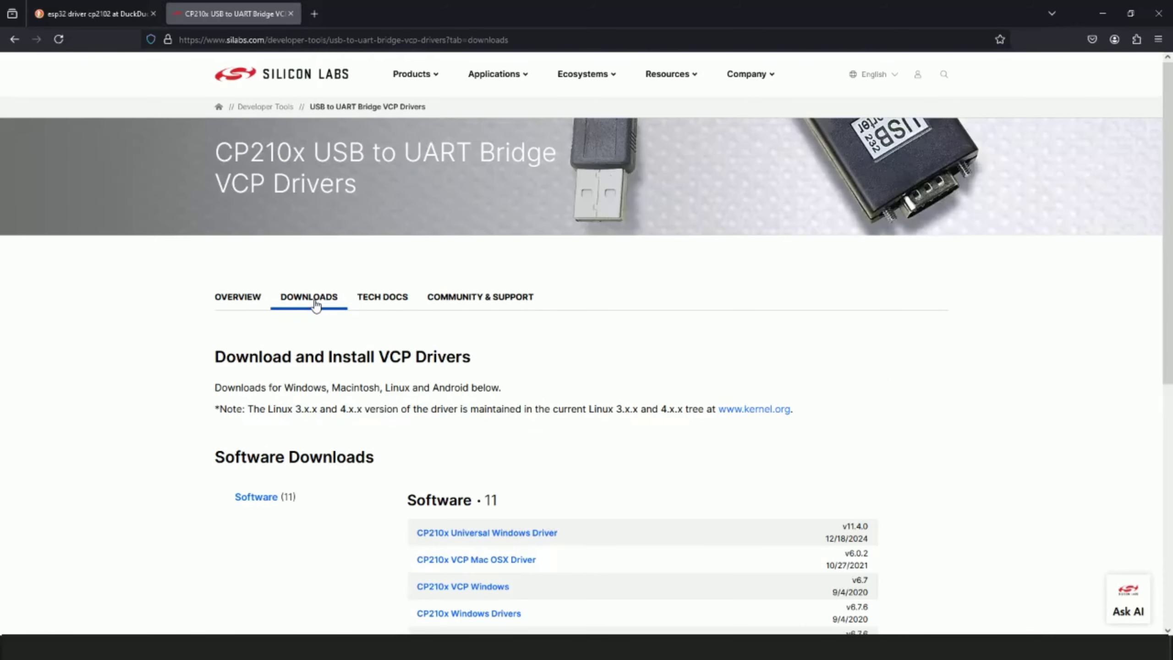
{"action": "scroll", "coordinate": [605, 372], "scroll_direction": "down", "scroll_amount": 2}
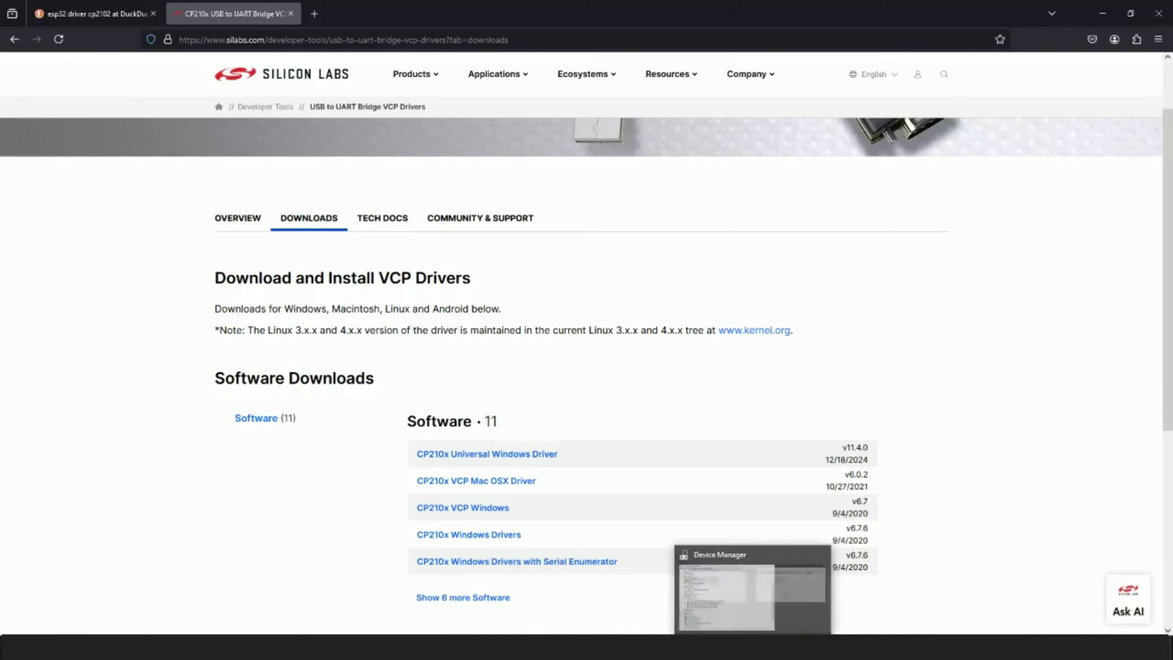
- In Device Manager, examine the manual driver update from a local folder for the Silicon Labs CP210x bridge, and cancel it
{"action": "left_click", "coordinate": [753, 592]}
{"action": "right_click", "coordinate": [253, 239]}
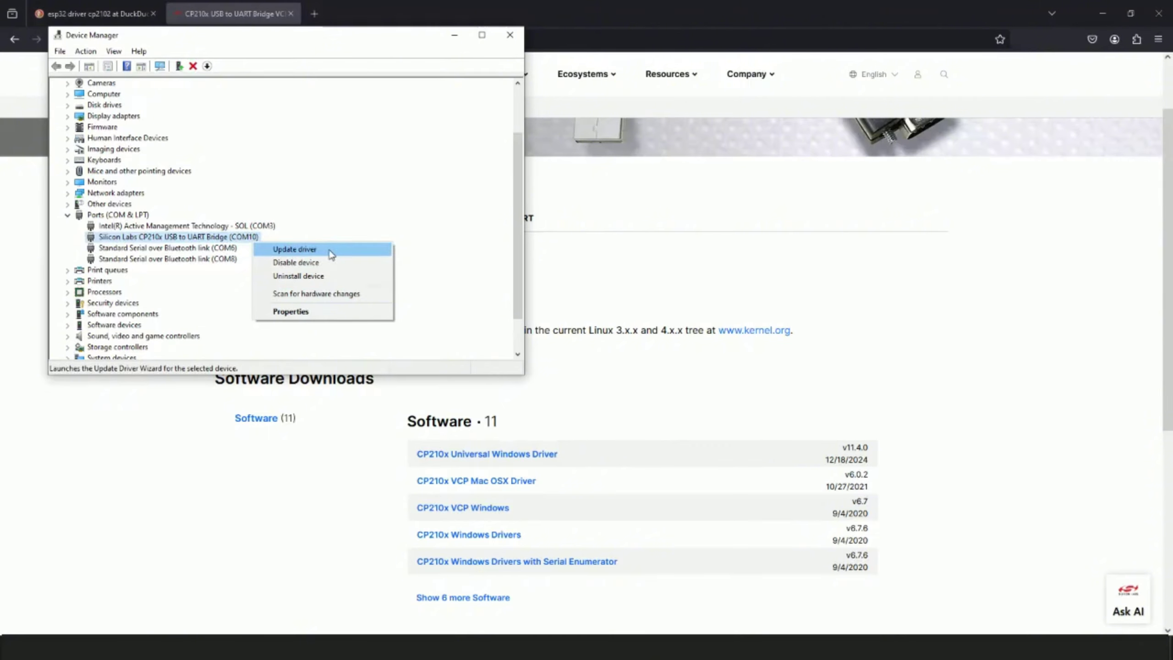
{"action": "left_click", "coordinate": [307, 250]}
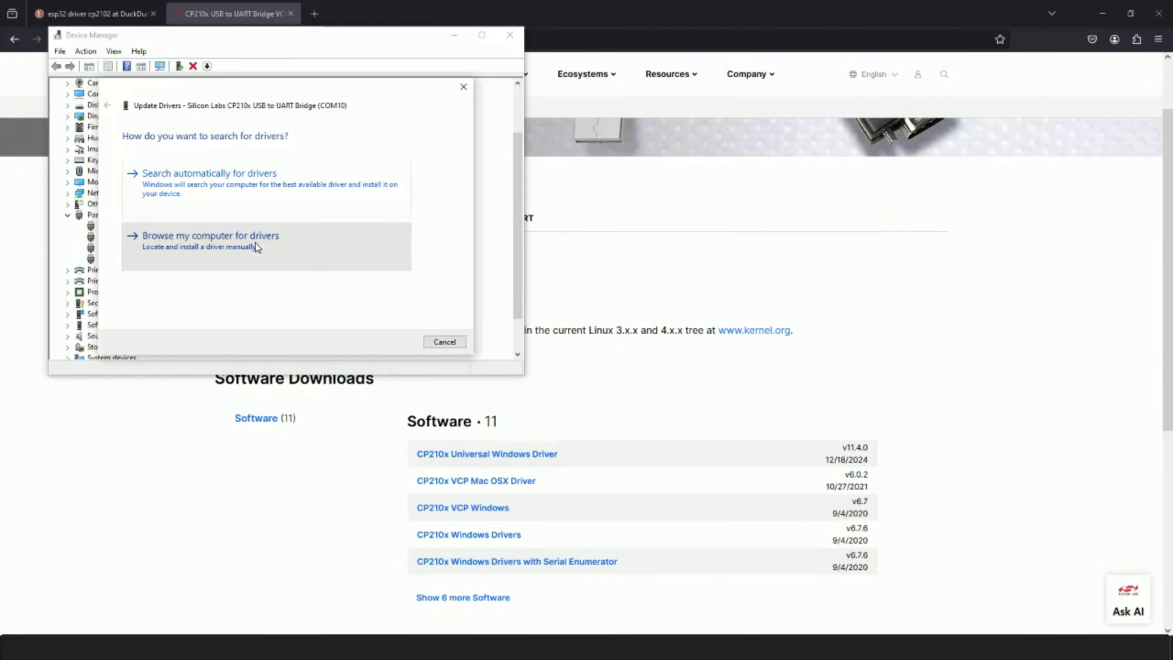
{"action": "left_click", "coordinate": [257, 247]}
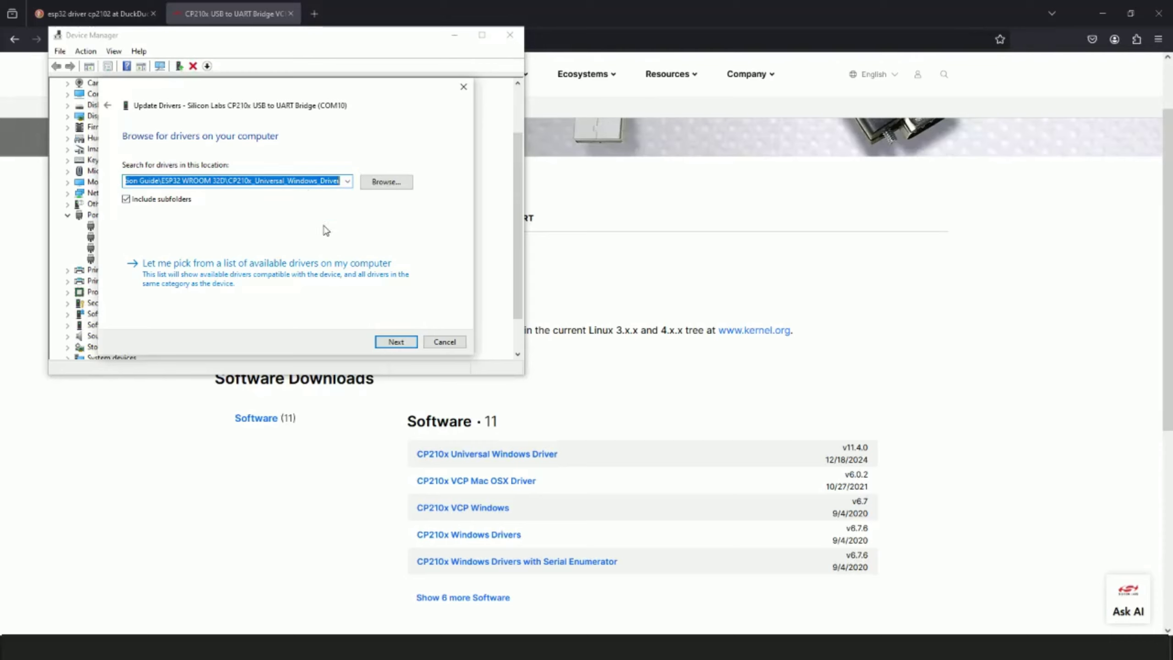
{"action": "left_click", "coordinate": [437, 343]}
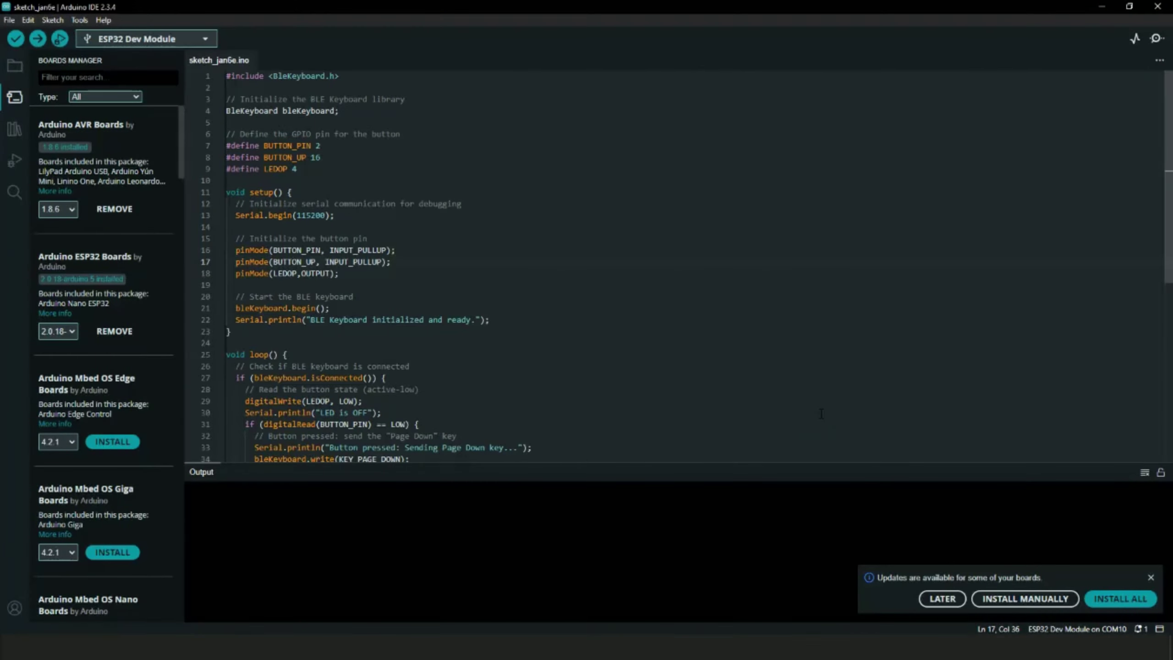
- In Arduino IDE, hide the Boards Manager and highlight the #include <BleKeyboard.h> line of the sketch
{"action": "left_click", "coordinate": [14, 98]}
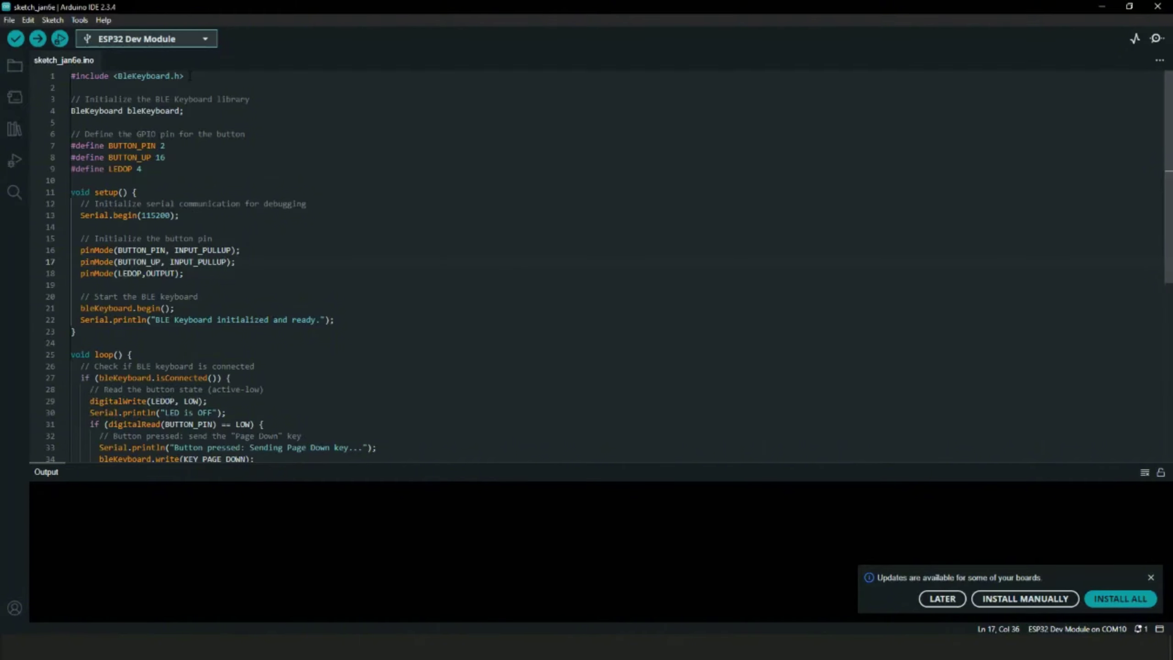
{"action": "left_click_drag", "start_coordinate": [189, 76], "coordinate": [82, 67]}
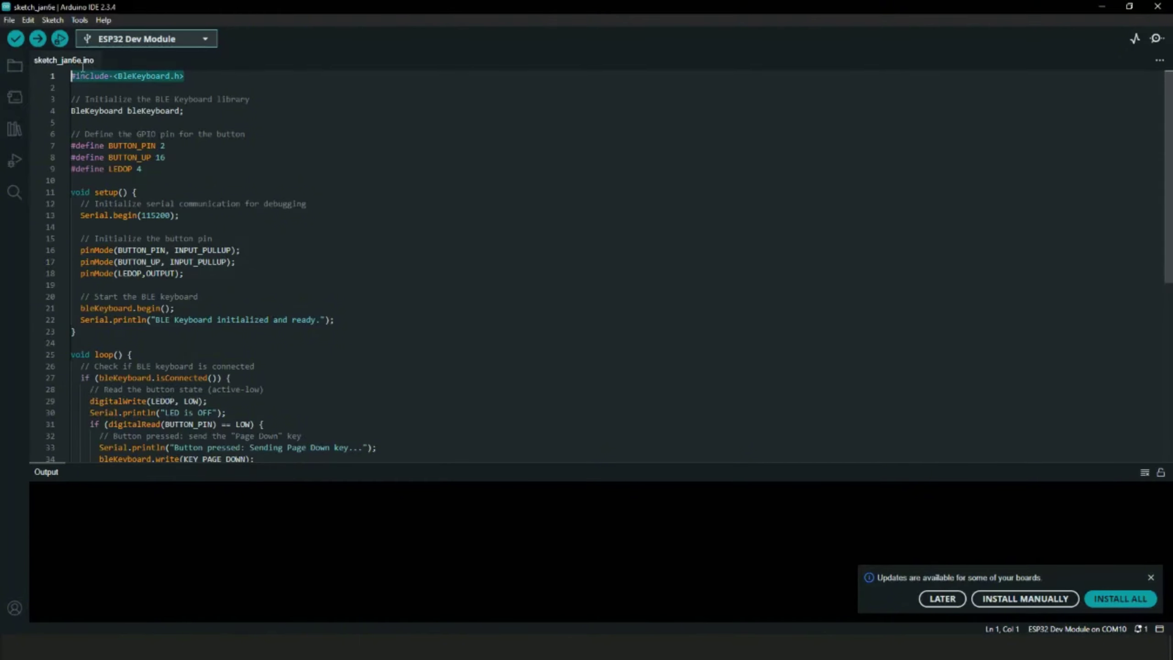
{"action": "left_click", "coordinate": [230, 119]}
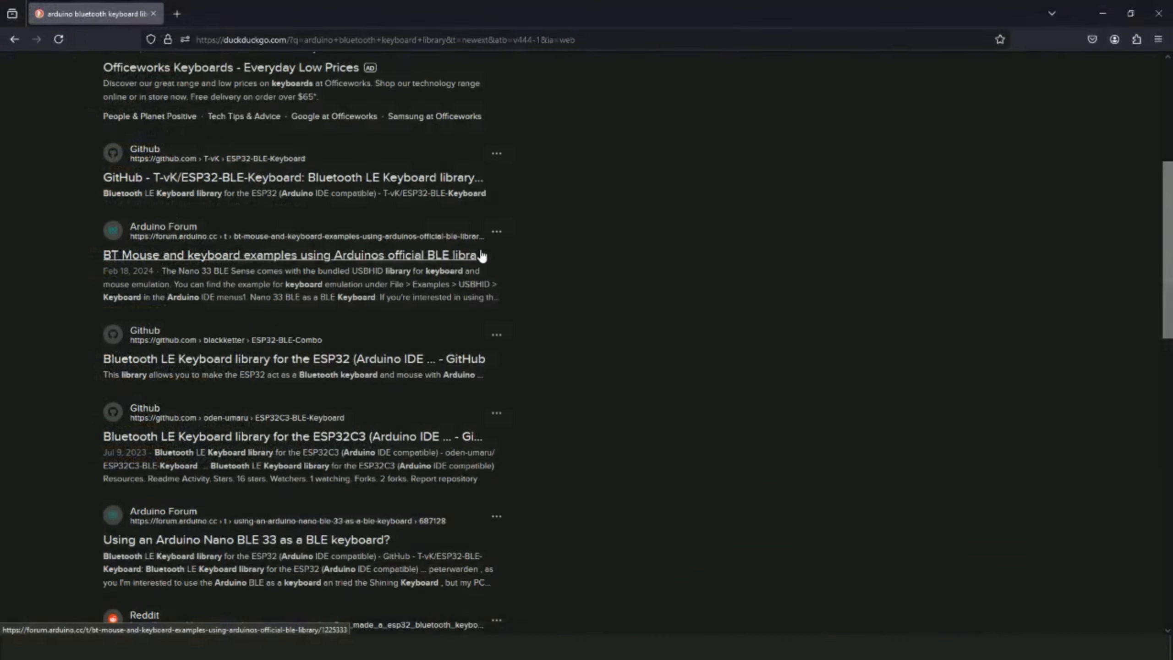
- In the browser, open the T-vK/ESP32-BLE-Keyboard GitHub repository from the search results and view its code download options
{"action": "scroll", "coordinate": [480, 249], "scroll_direction": "up", "scroll_amount": 5}
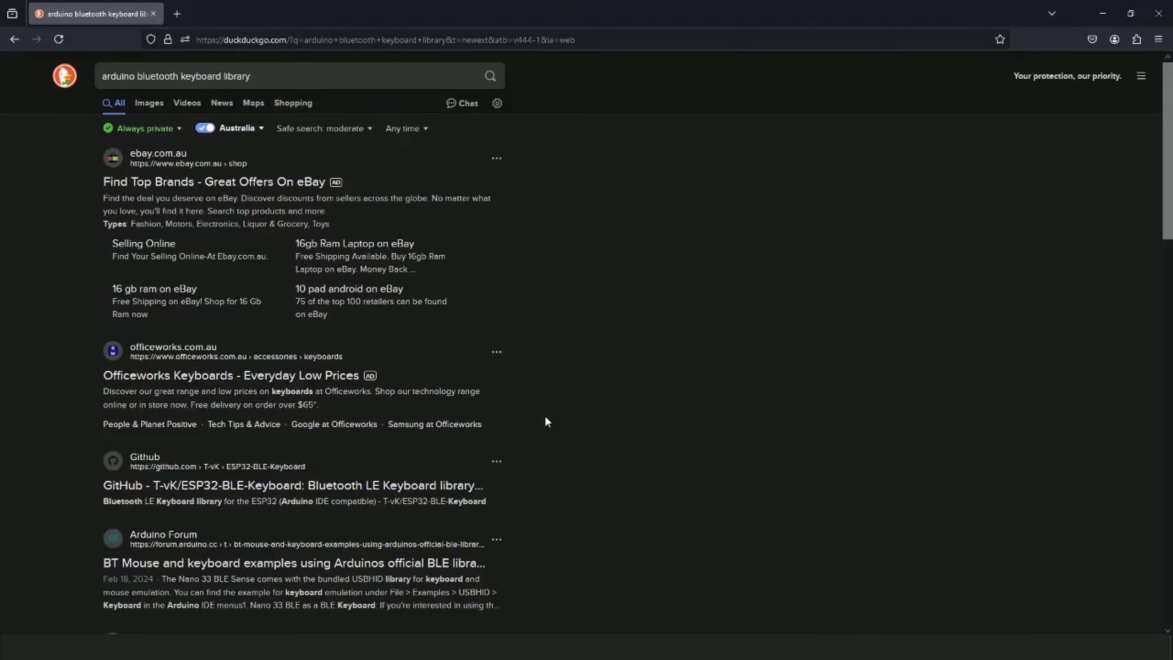
{"action": "scroll", "coordinate": [546, 422], "scroll_direction": "down", "scroll_amount": 2}
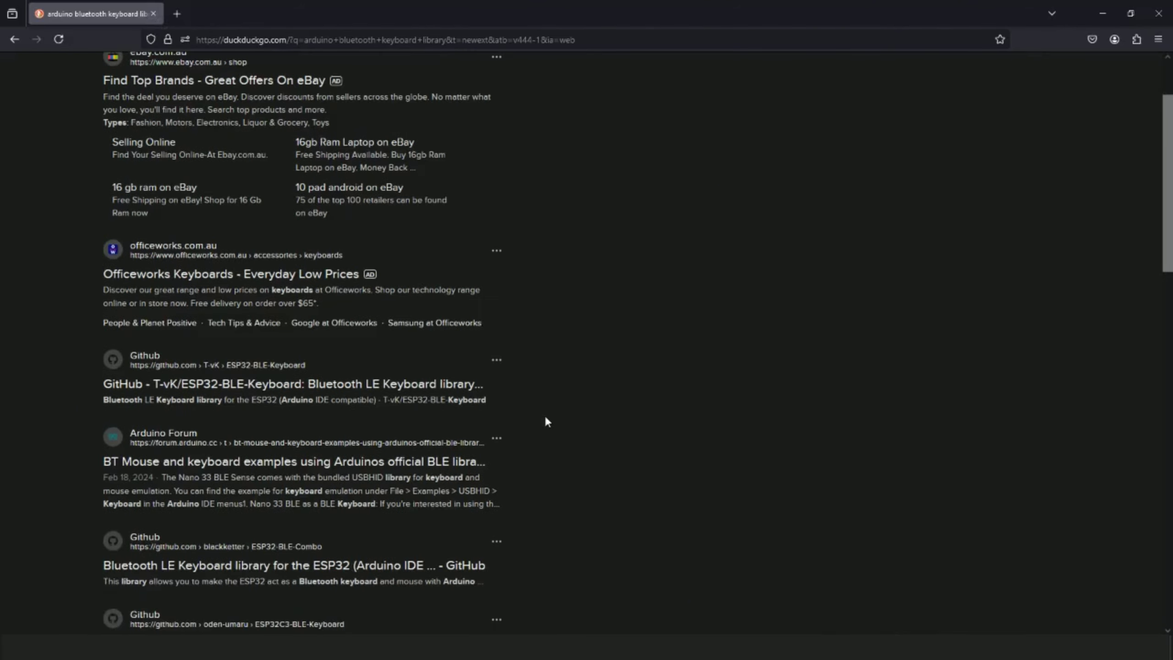
{"action": "scroll", "coordinate": [243, 549], "scroll_direction": "down", "scroll_amount": 2}
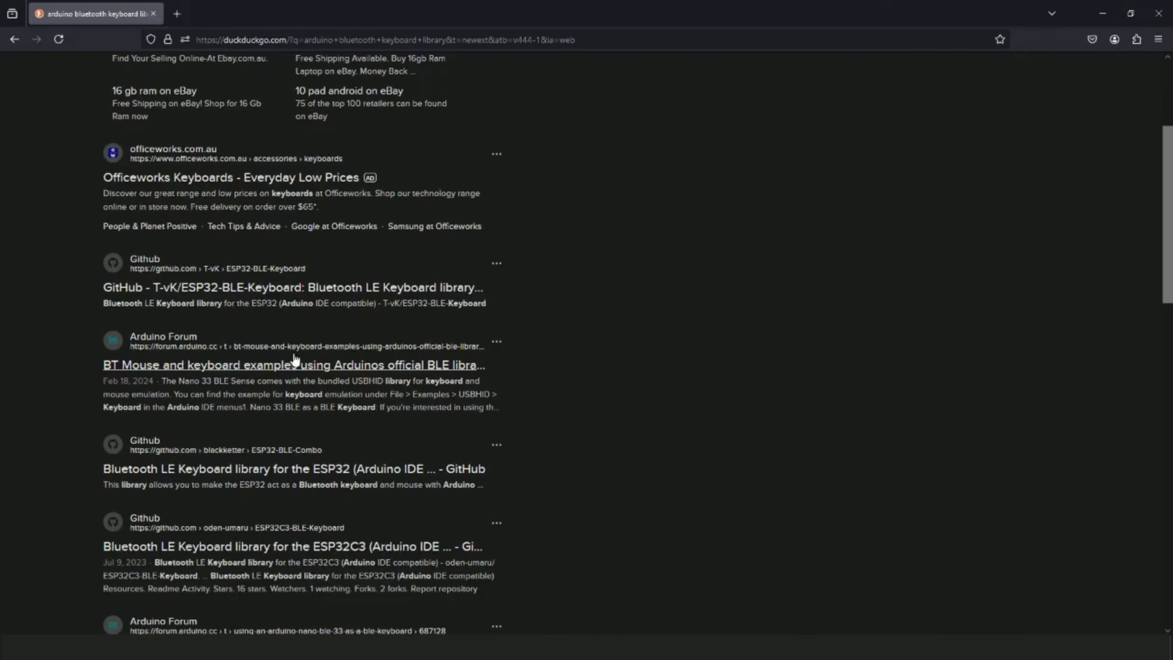
{"action": "left_click", "coordinate": [314, 289]}
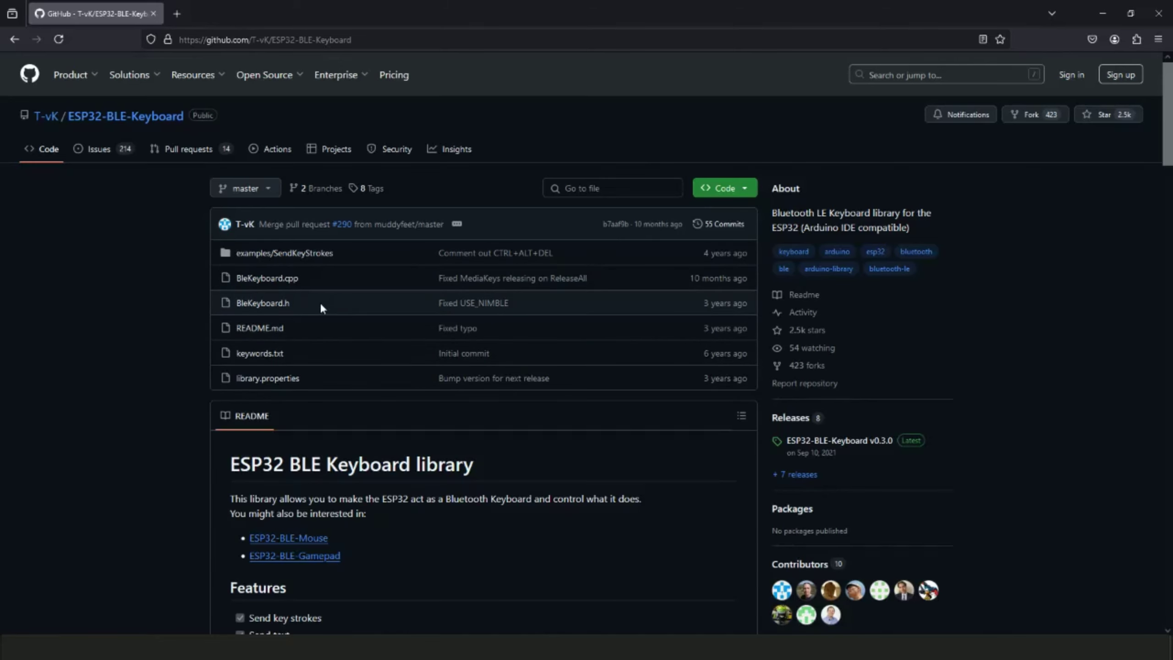
{"action": "left_click", "coordinate": [745, 194]}
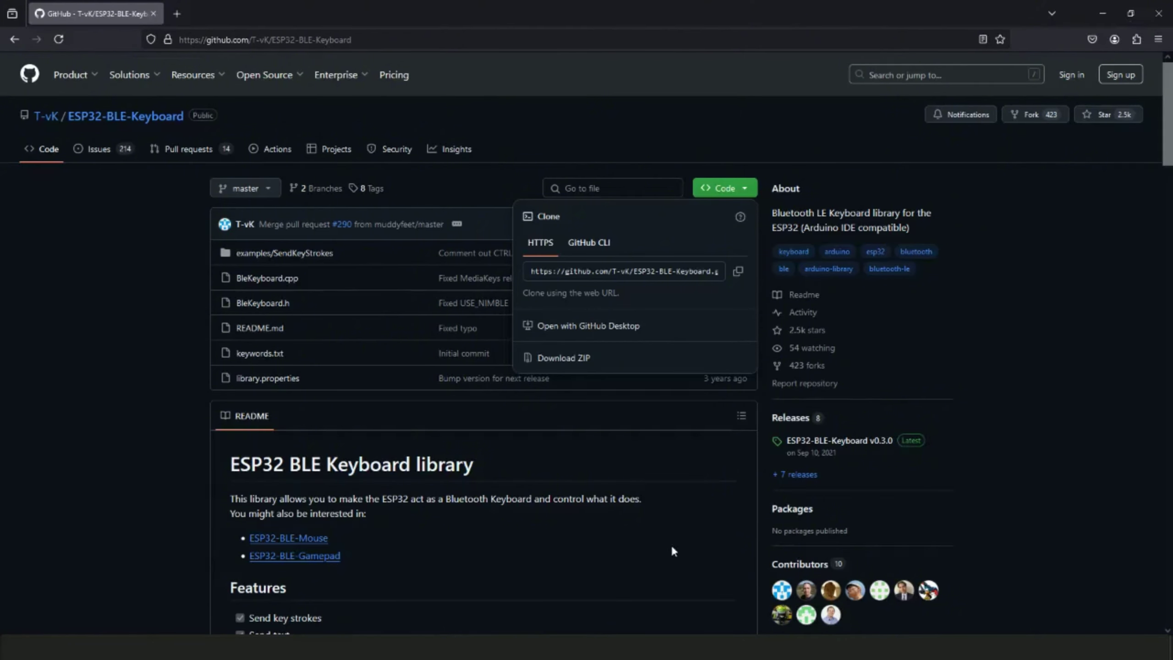
{"action": "left_click", "coordinate": [1104, 9]}
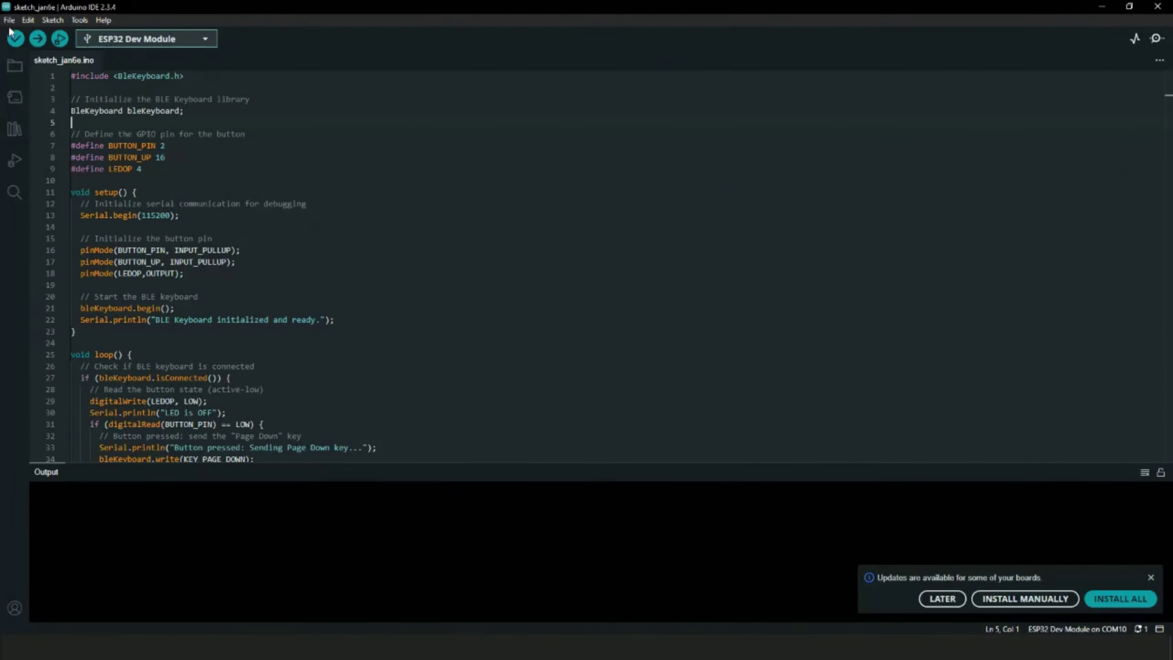
- In Arduino IDE, examine the boards and ports offered for manual selection, and cancel without choosing another one
{"action": "left_click", "coordinate": [51, 19]}
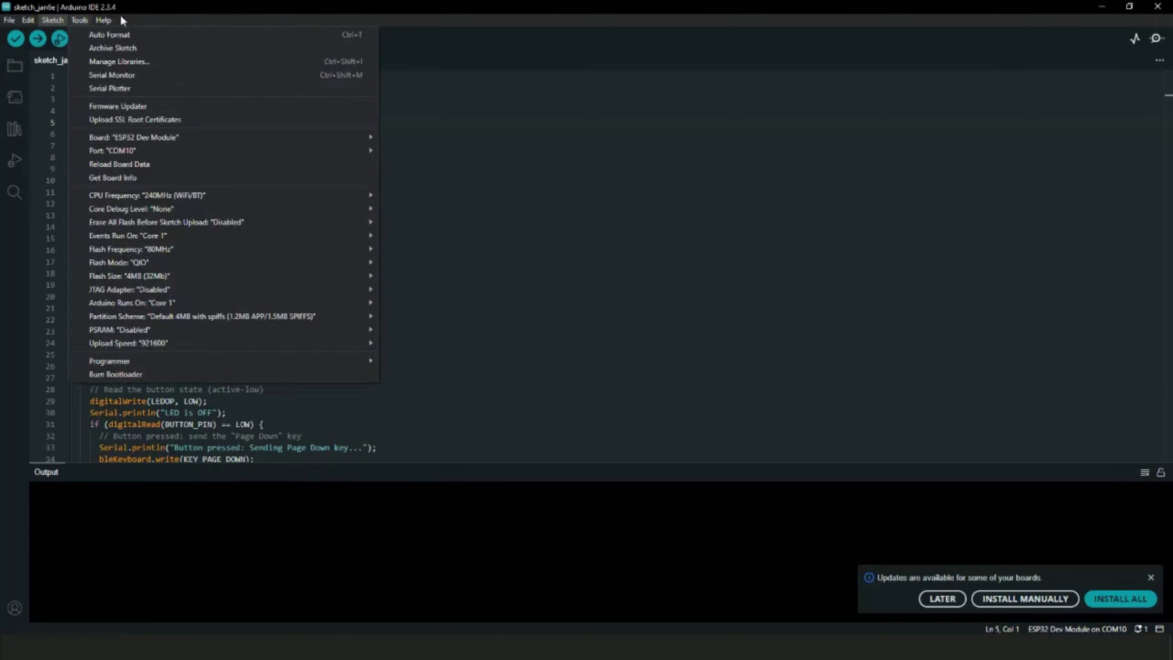
{"action": "left_click", "coordinate": [99, 20]}
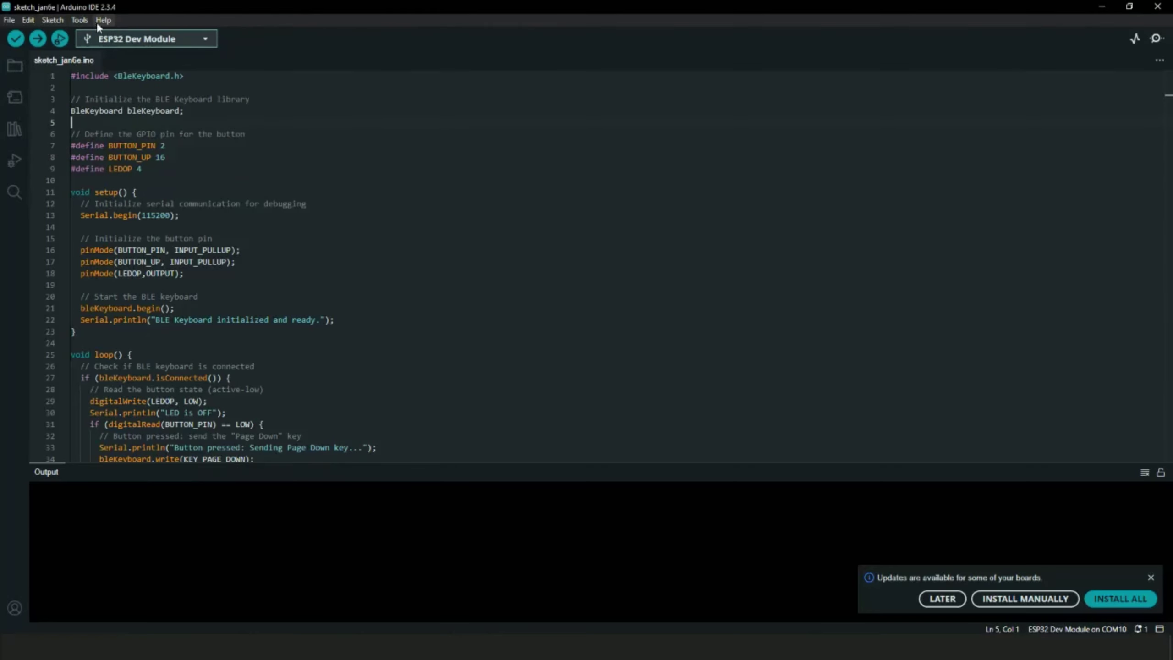
{"action": "left_click", "coordinate": [129, 41]}
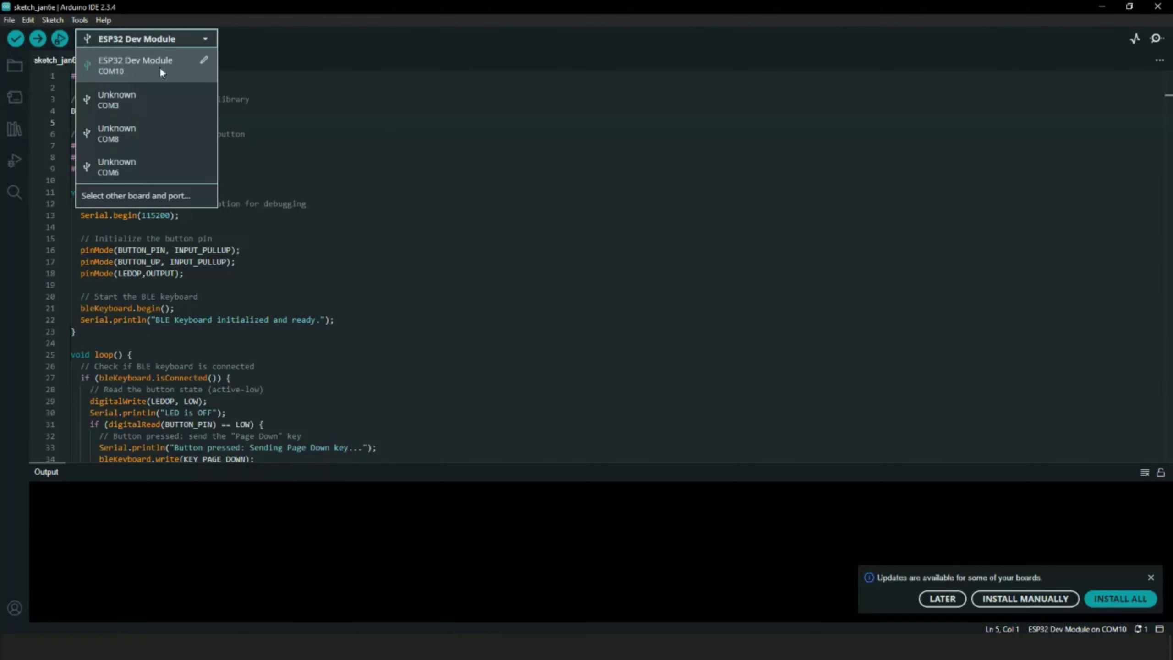
{"action": "left_click", "coordinate": [109, 200]}
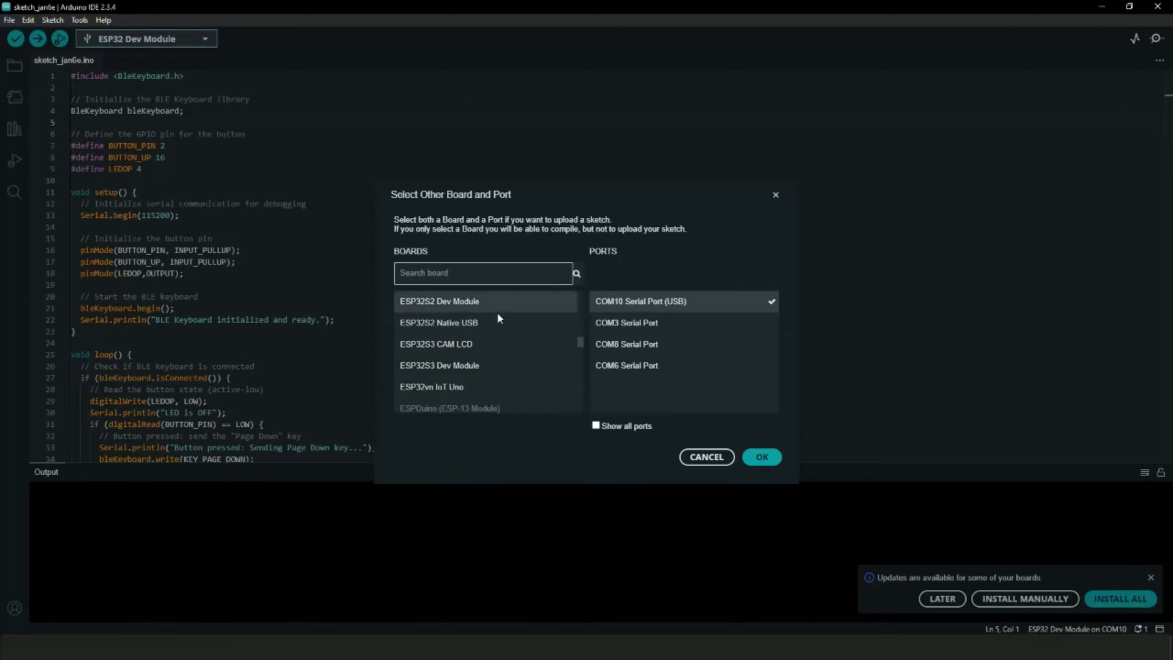
{"action": "scroll", "coordinate": [505, 324], "scroll_direction": "up", "scroll_amount": 3}
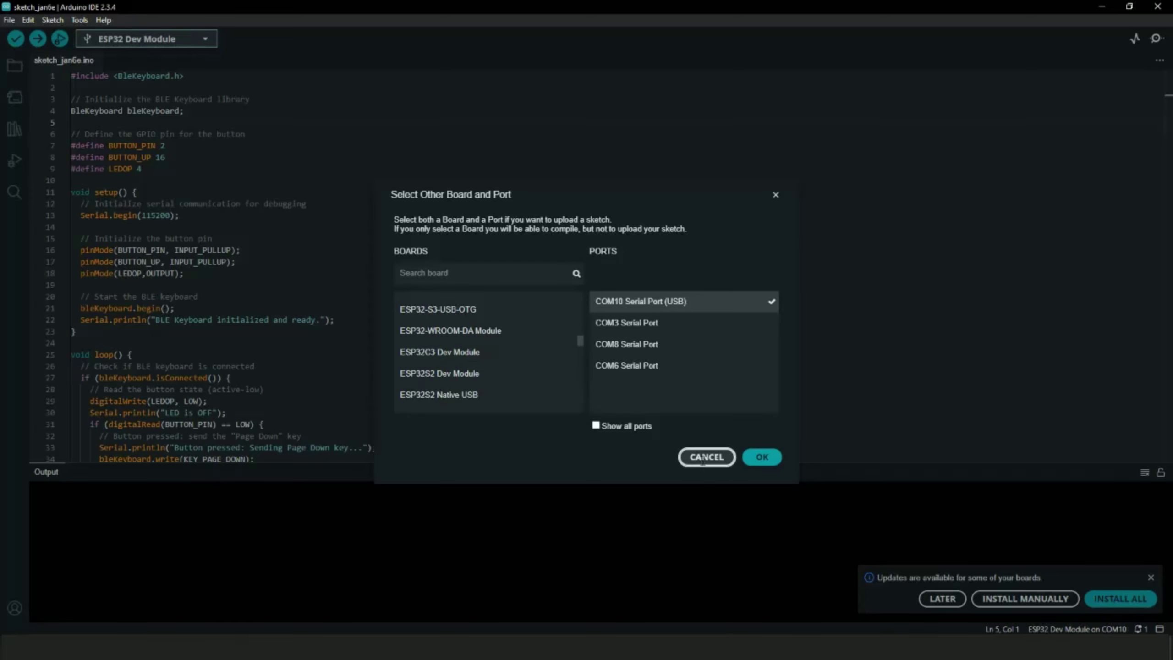
{"action": "left_click", "coordinate": [706, 457]}
- Review the additional boards manager URLs for ESP8266 and ESP32 in the preferences, and close both dialogs with OK
{"action": "left_click", "coordinate": [8, 19]}
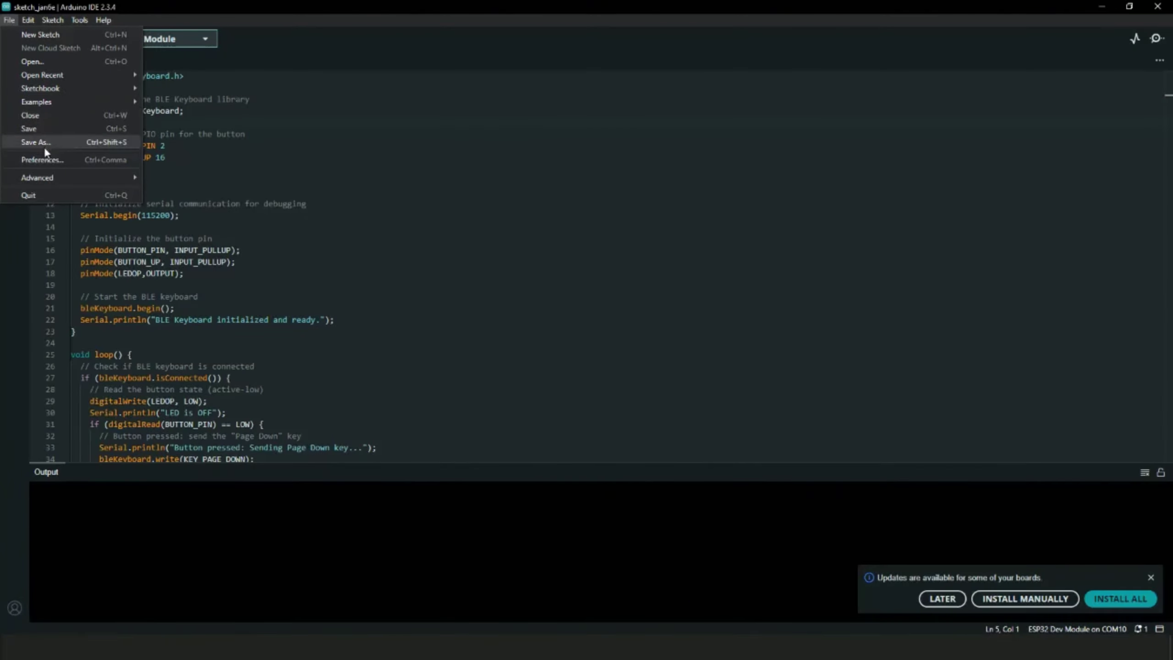
{"action": "left_click", "coordinate": [39, 162]}
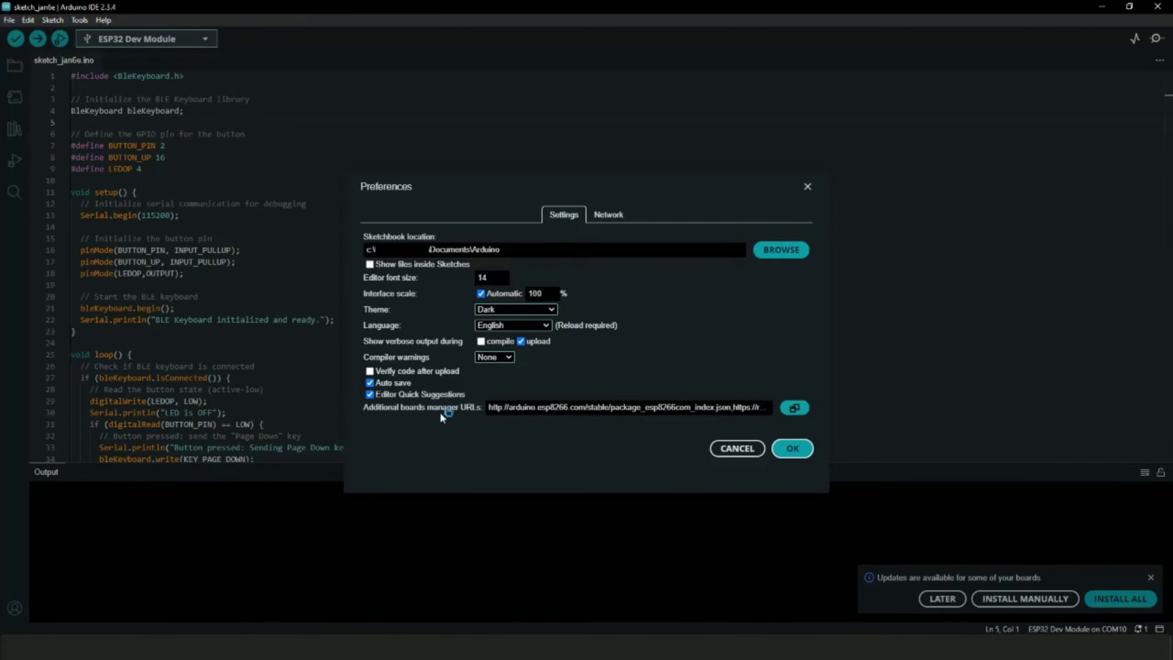
{"action": "left_click", "coordinate": [794, 407]}
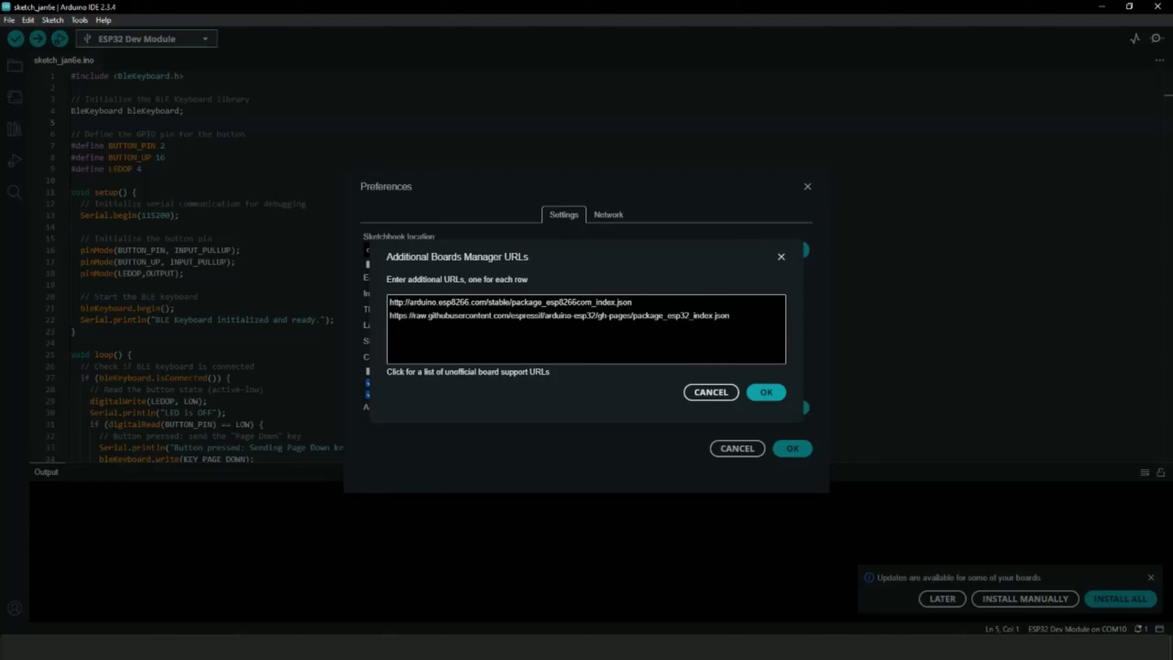
{"action": "left_click", "coordinate": [767, 392]}
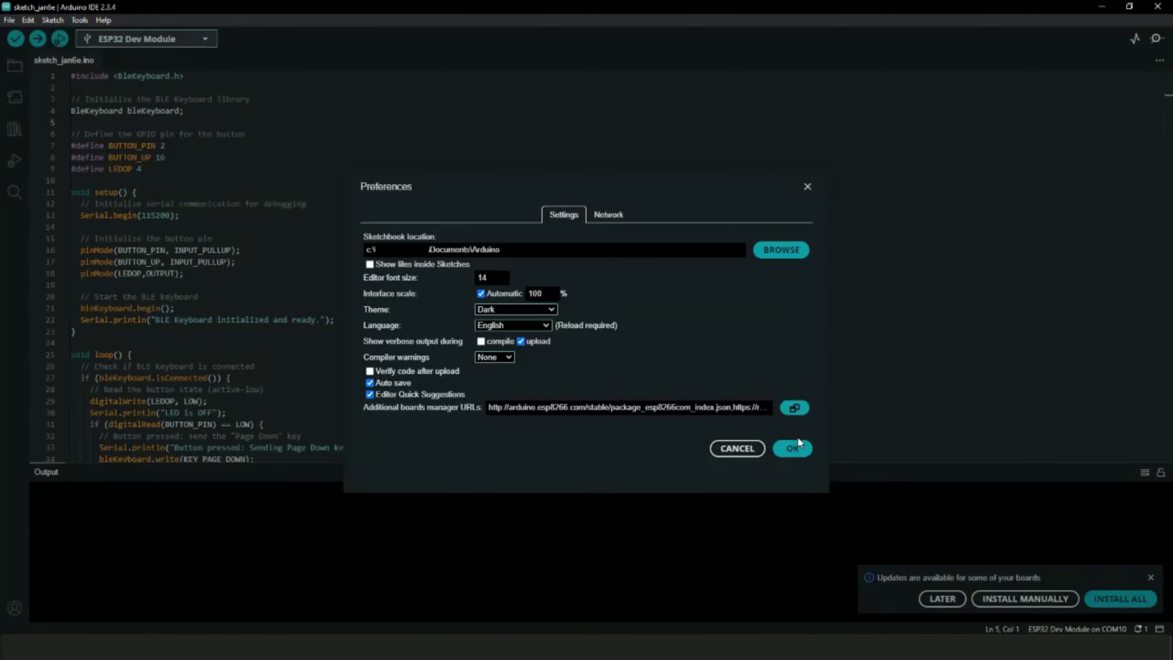
{"action": "left_click", "coordinate": [795, 447]}
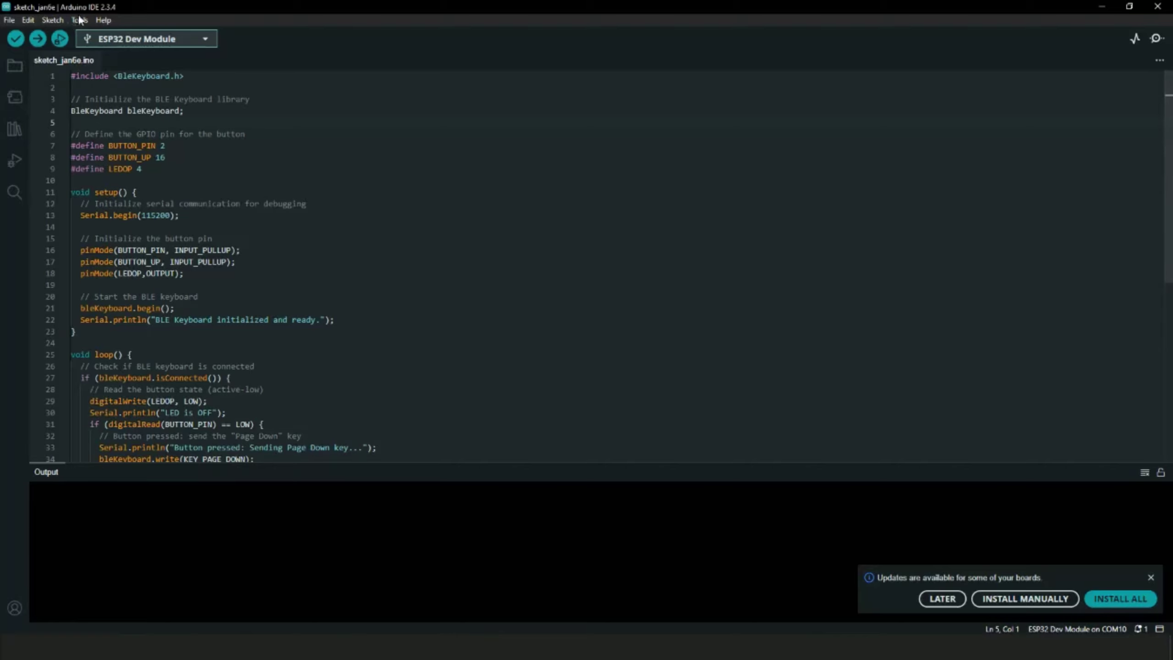
- Review the manually selectable boards and ports, and confirm ESP32 Dev Module on the COM10 Serial Port (USB)
{"action": "left_click", "coordinate": [154, 41]}
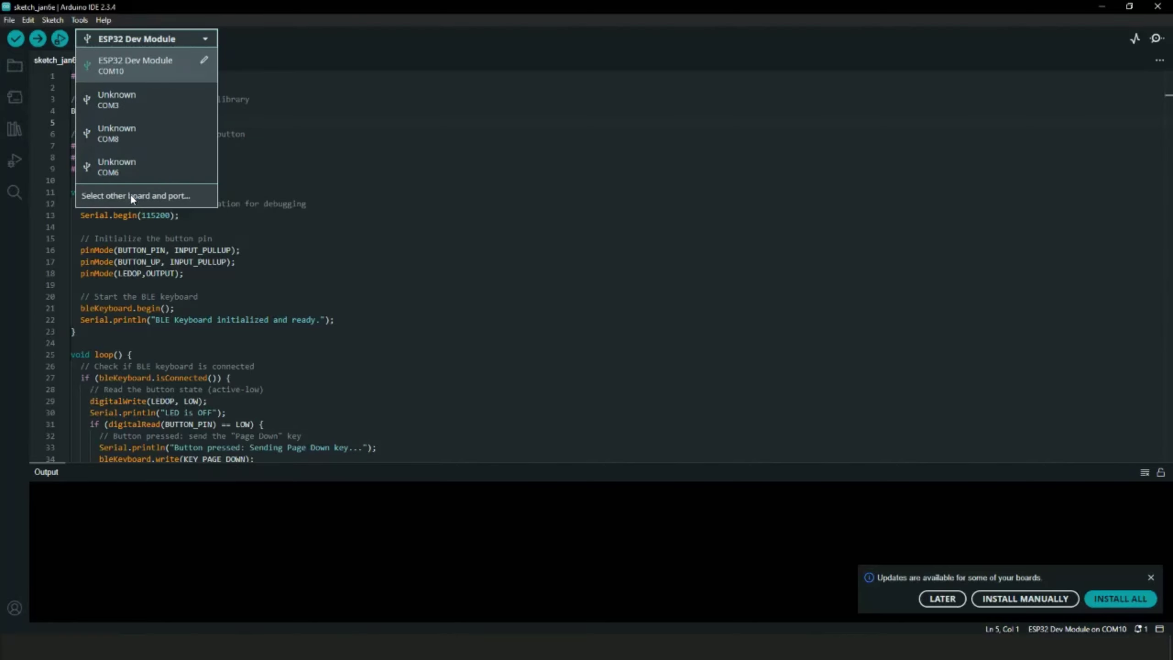
{"action": "left_click", "coordinate": [130, 194]}
{"action": "scroll", "coordinate": [518, 402], "scroll_direction": "down", "scroll_amount": 15}
{"action": "scroll", "coordinate": [519, 404], "scroll_direction": "down", "scroll_amount": 10}
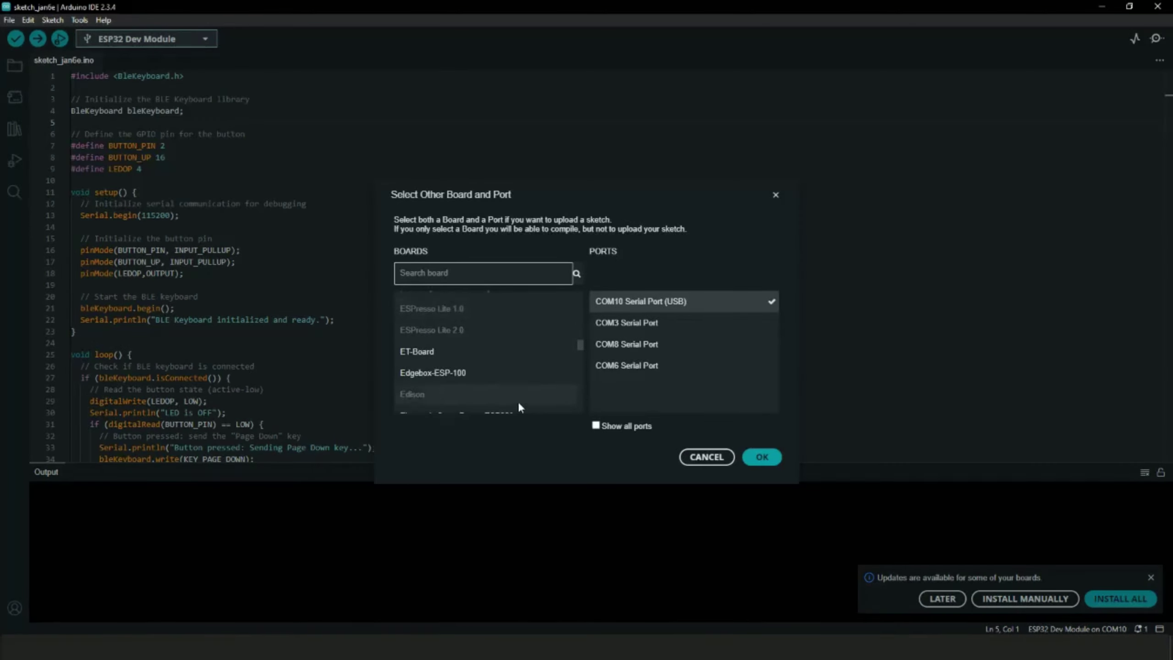
{"action": "scroll", "coordinate": [518, 401], "scroll_direction": "up", "scroll_amount": 1}
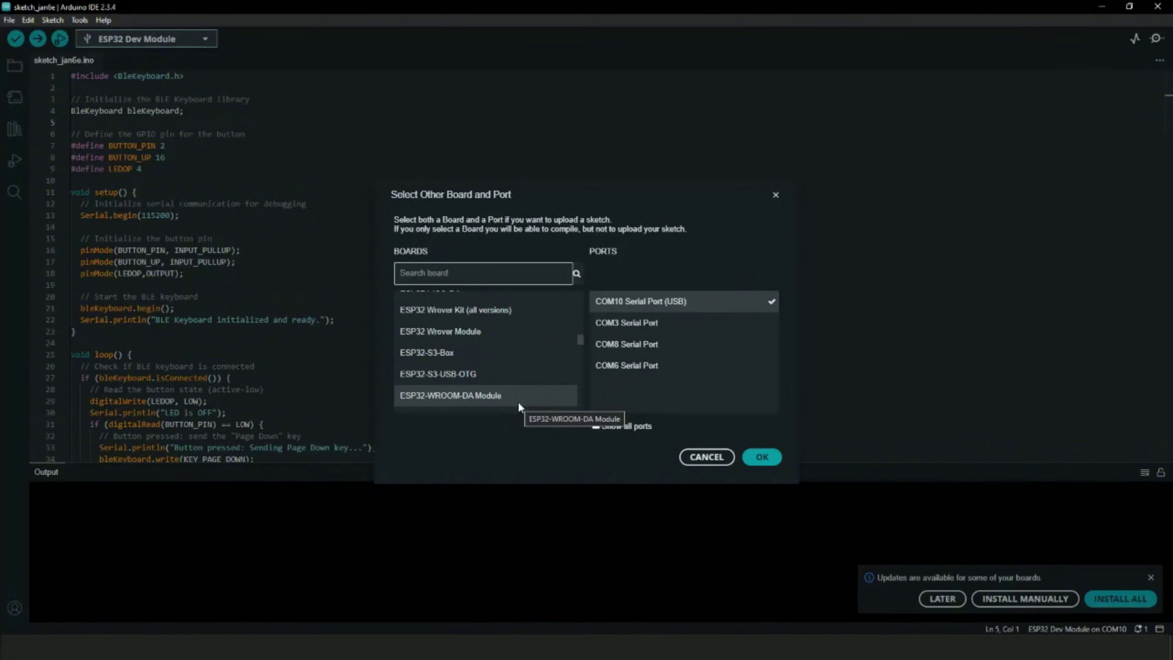
{"action": "scroll", "coordinate": [497, 355], "scroll_direction": "up", "scroll_amount": 3}
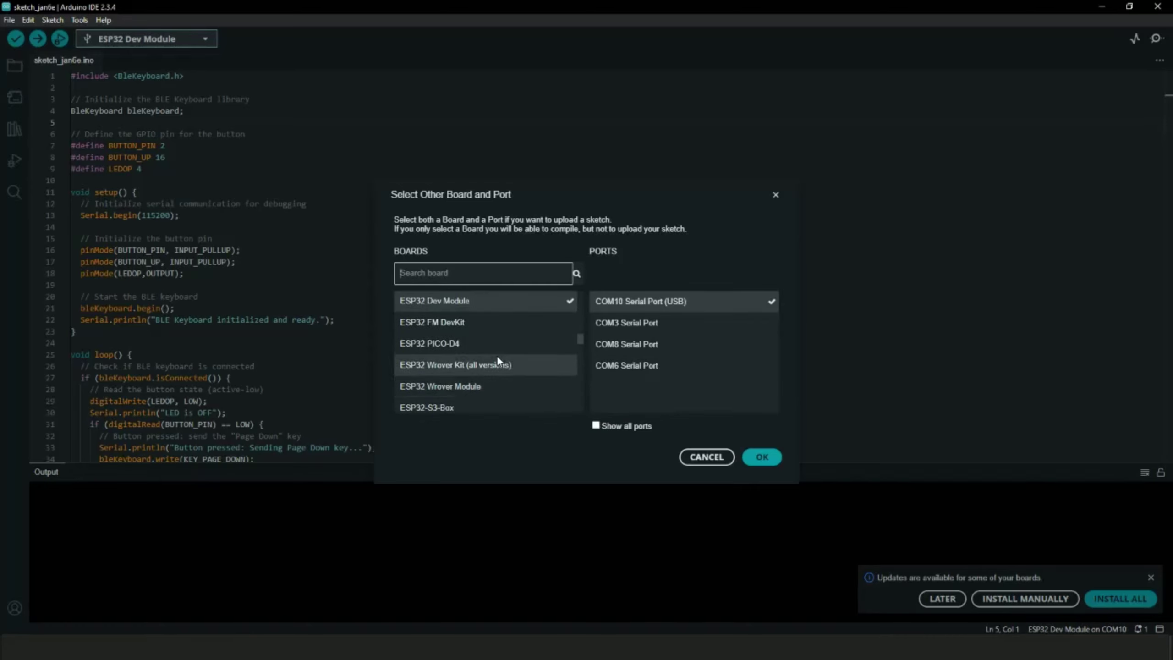
{"action": "scroll", "coordinate": [496, 355], "scroll_direction": "up", "scroll_amount": 1}
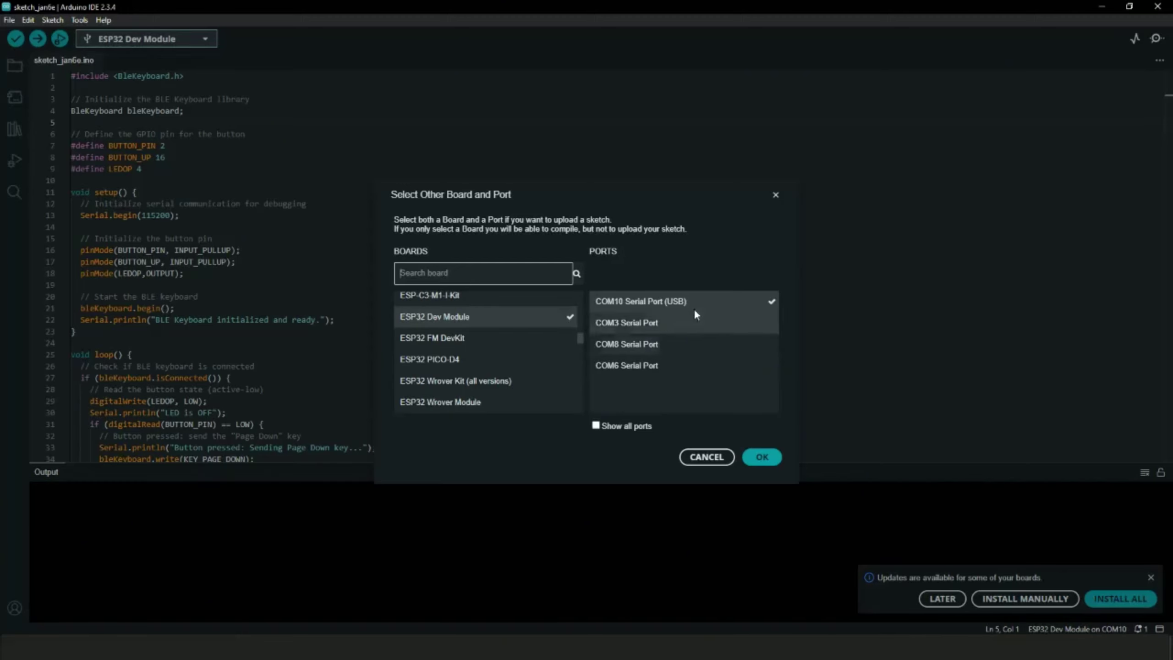
{"action": "left_click", "coordinate": [760, 456]}
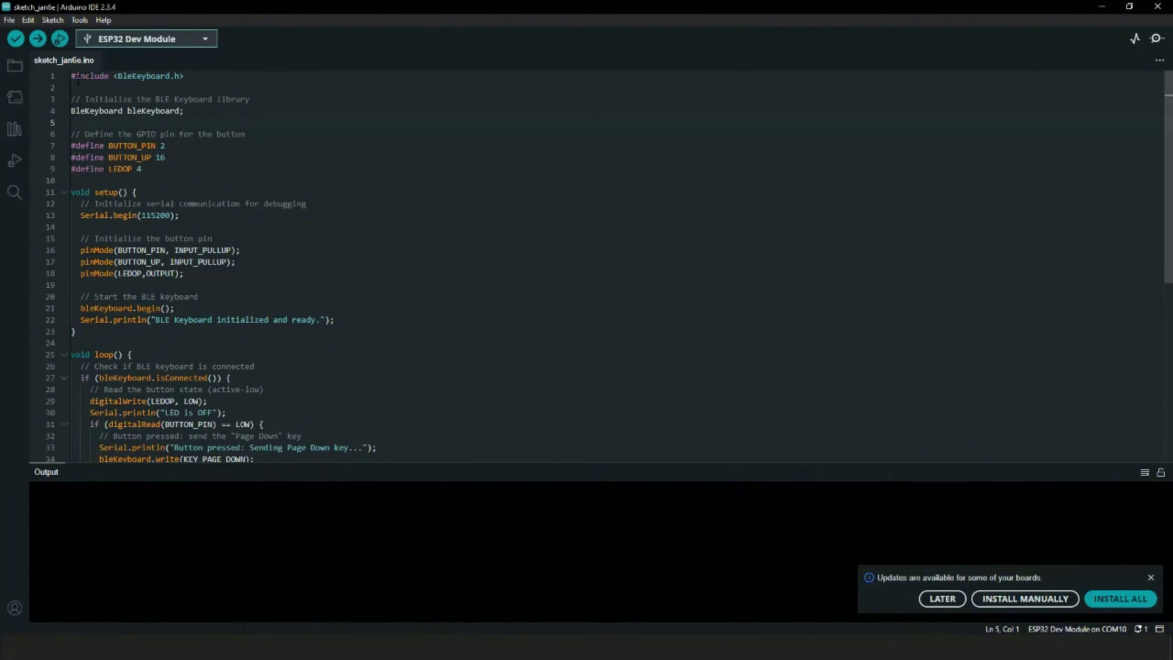
- Find the esp32 package by Espressif Systems in the Boards Manager by searching ESP32, and update it to version 3.1.0
{"action": "left_click", "coordinate": [14, 98]}
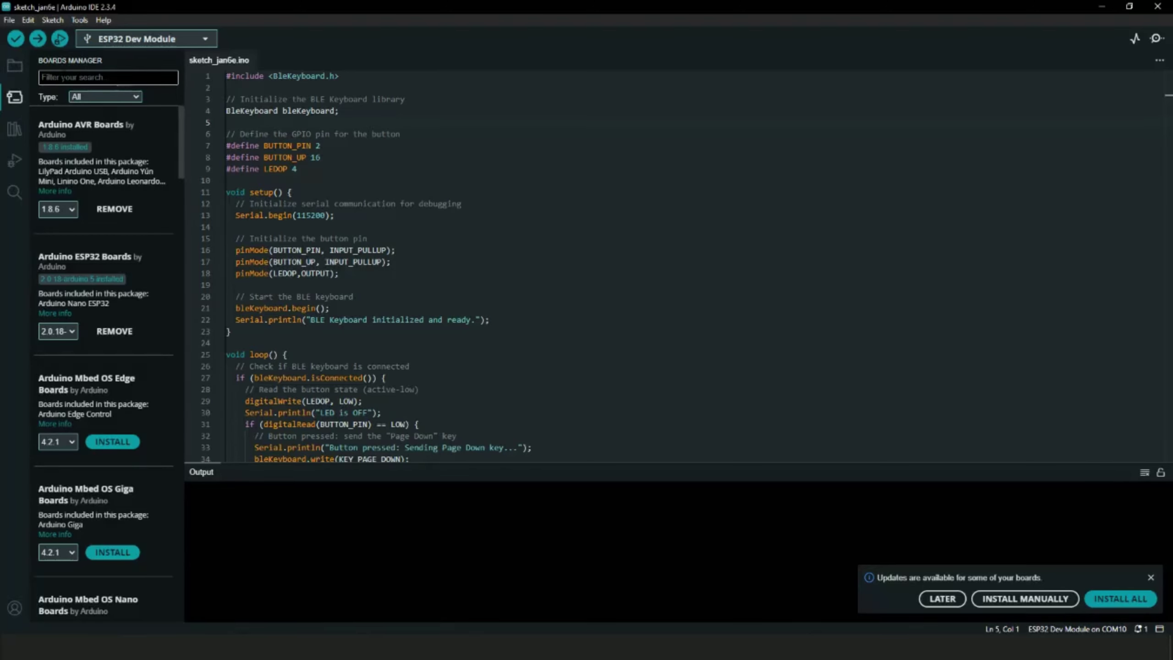
{"action": "type", "text": "ESP32"}
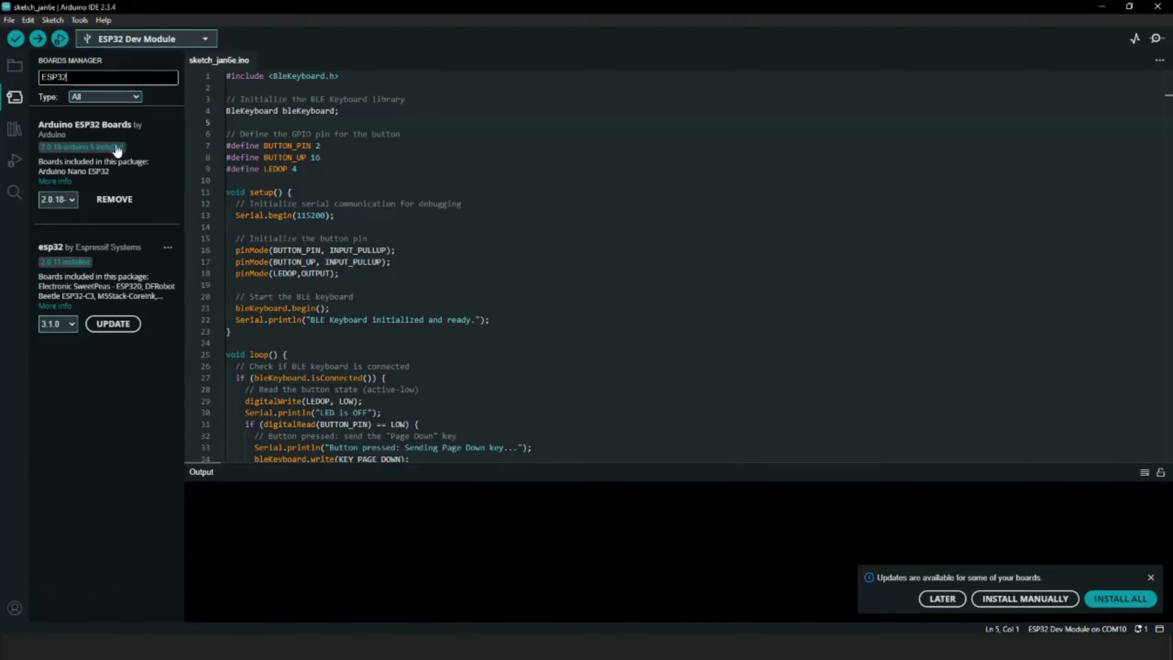
{"action": "left_click", "coordinate": [74, 326]}
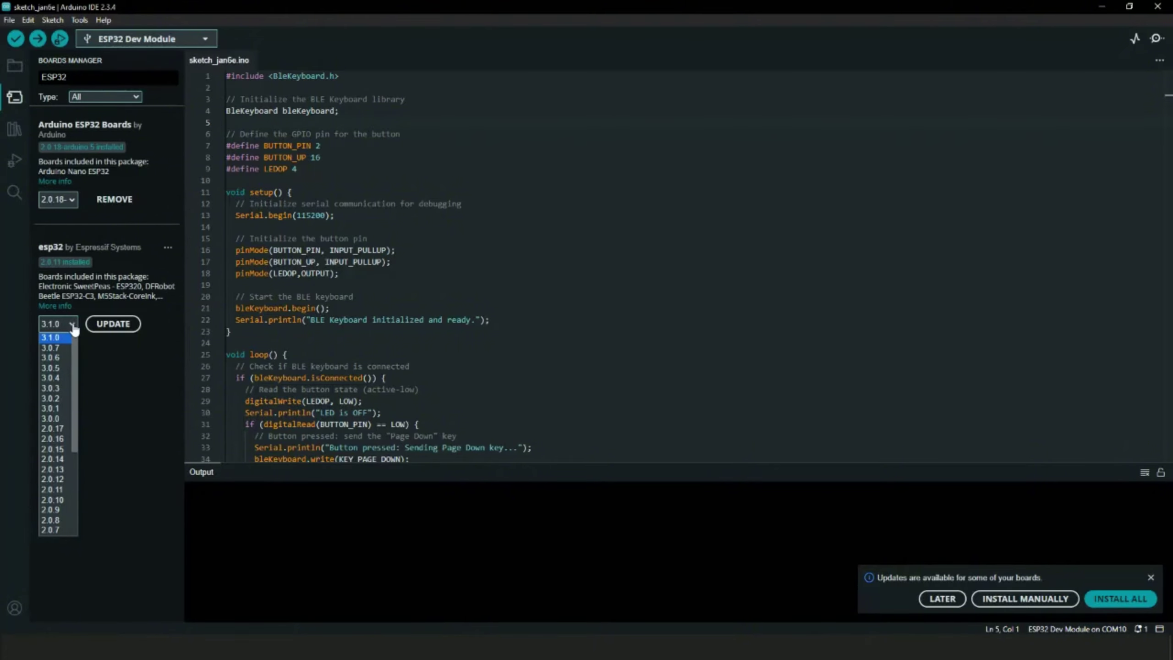
{"action": "left_click", "coordinate": [108, 323]}
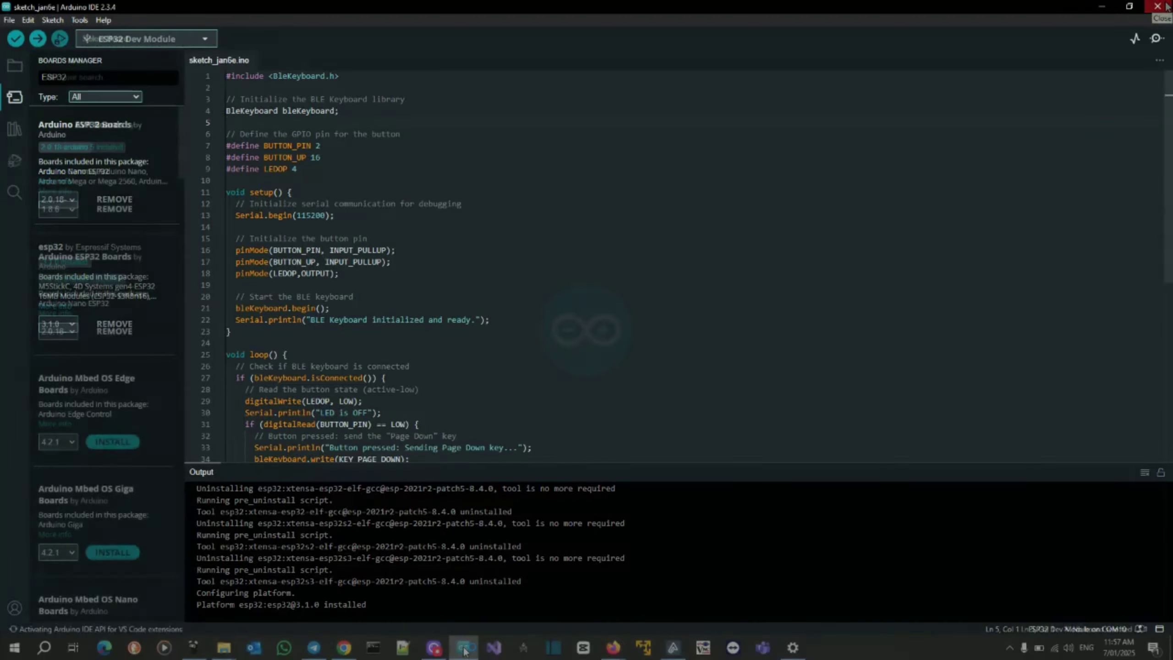
- Search the Boards Manager for ESP32 again and examine the versions offered for esp32 by Espressif Systems, leaving 3.1.0 selected
{"action": "left_click", "coordinate": [98, 77]}
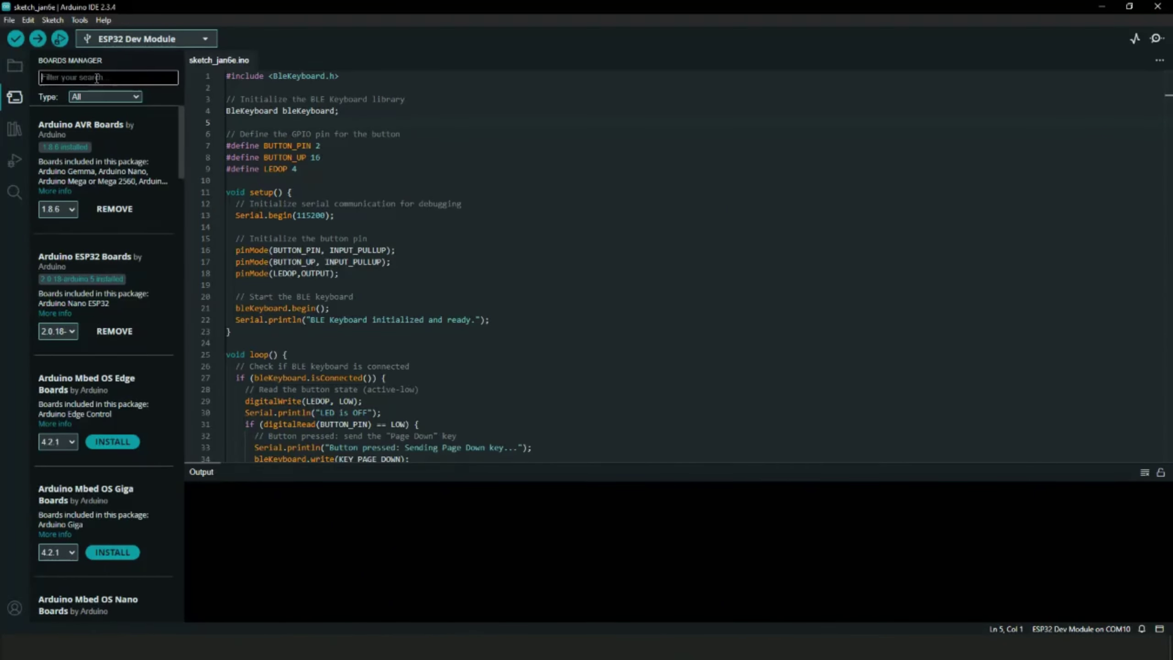
{"action": "type", "text": "ESP32"}
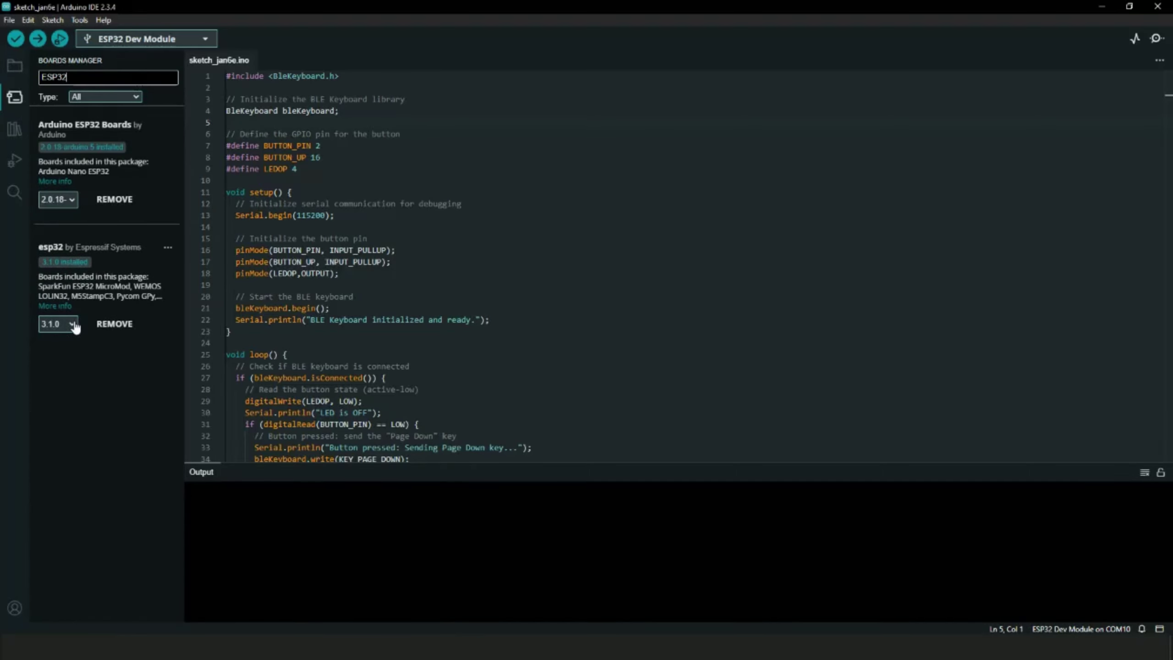
{"action": "left_click", "coordinate": [72, 326]}
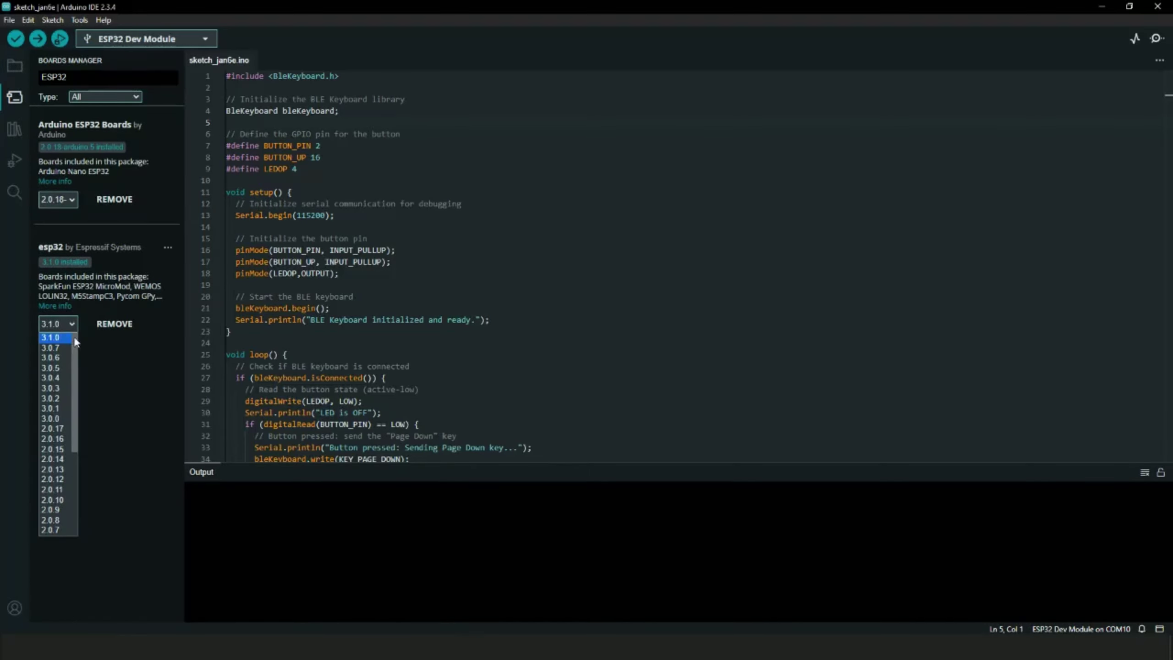
{"action": "left_click", "coordinate": [55, 489]}
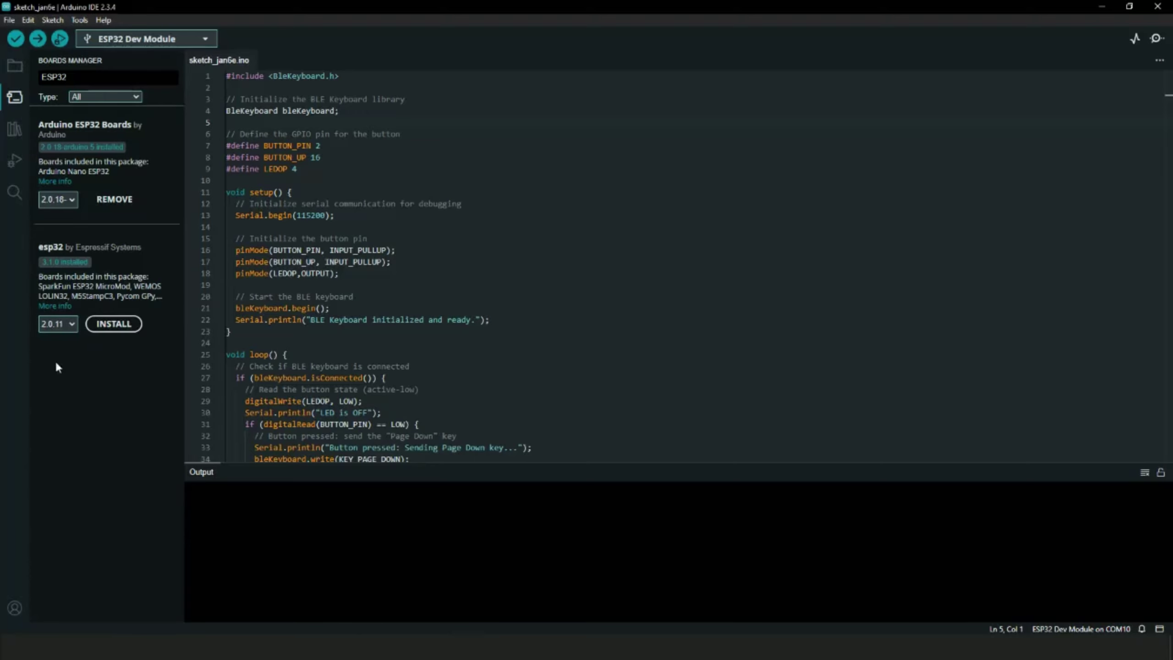
{"action": "left_click", "coordinate": [72, 325]}
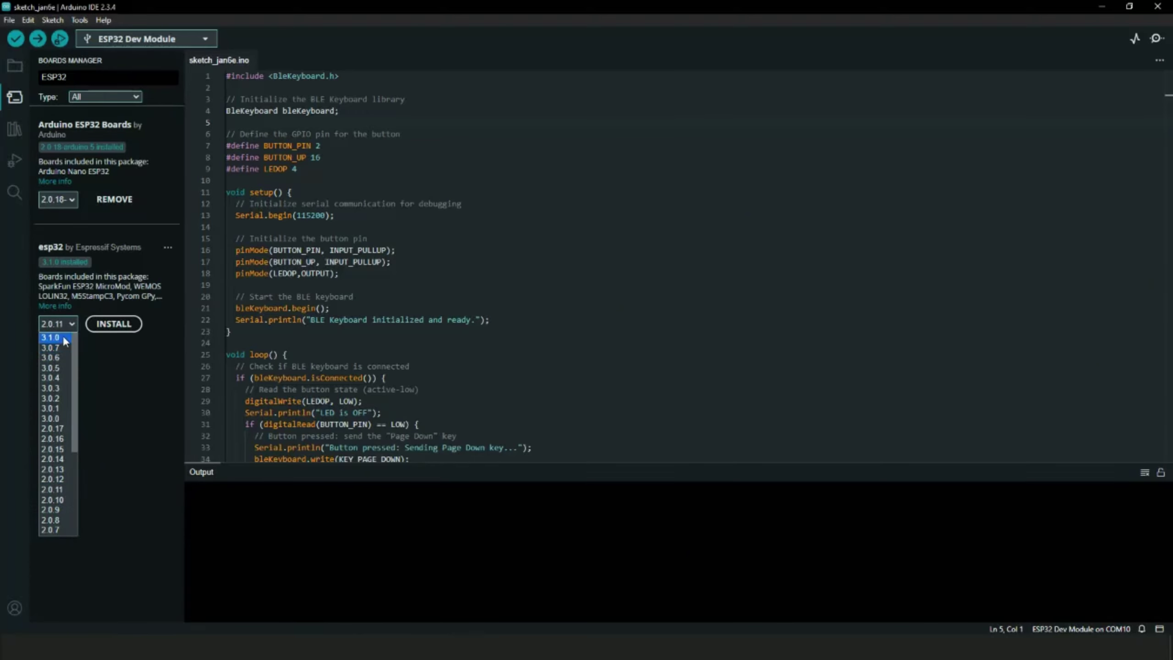
{"action": "left_click", "coordinate": [63, 339]}
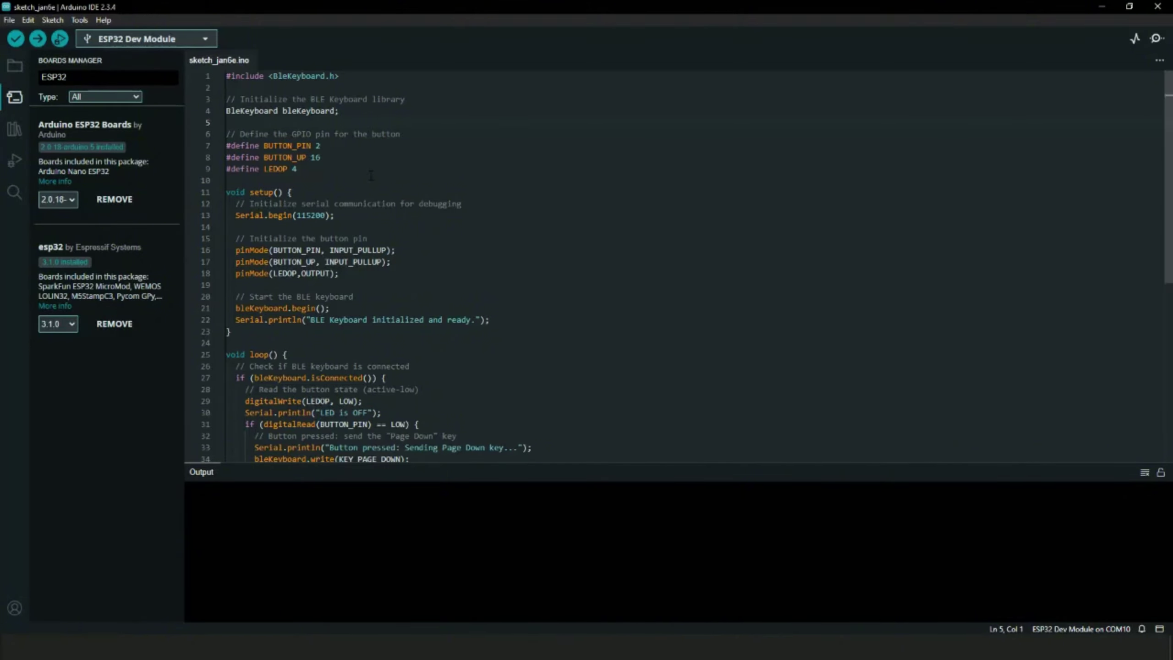
- Verify the sketch against esp32 version 3.1.0, examine the compiler output, and dismiss the notification
{"action": "left_click", "coordinate": [15, 40]}
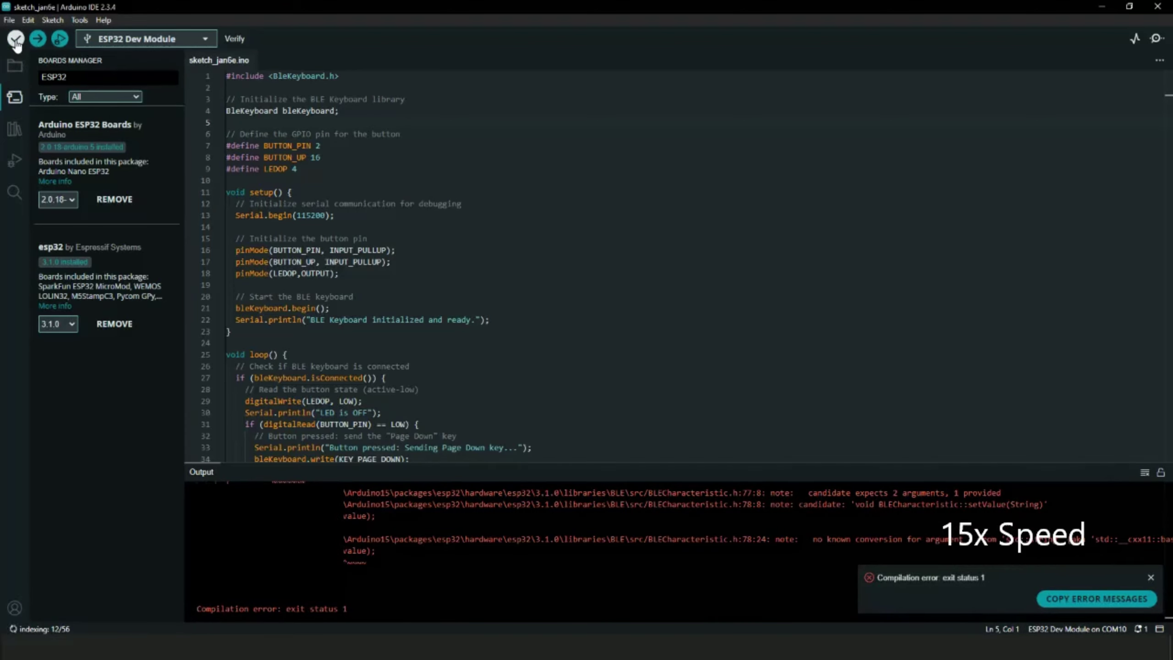
{"action": "scroll", "coordinate": [346, 508], "scroll_direction": "up", "scroll_amount": 5}
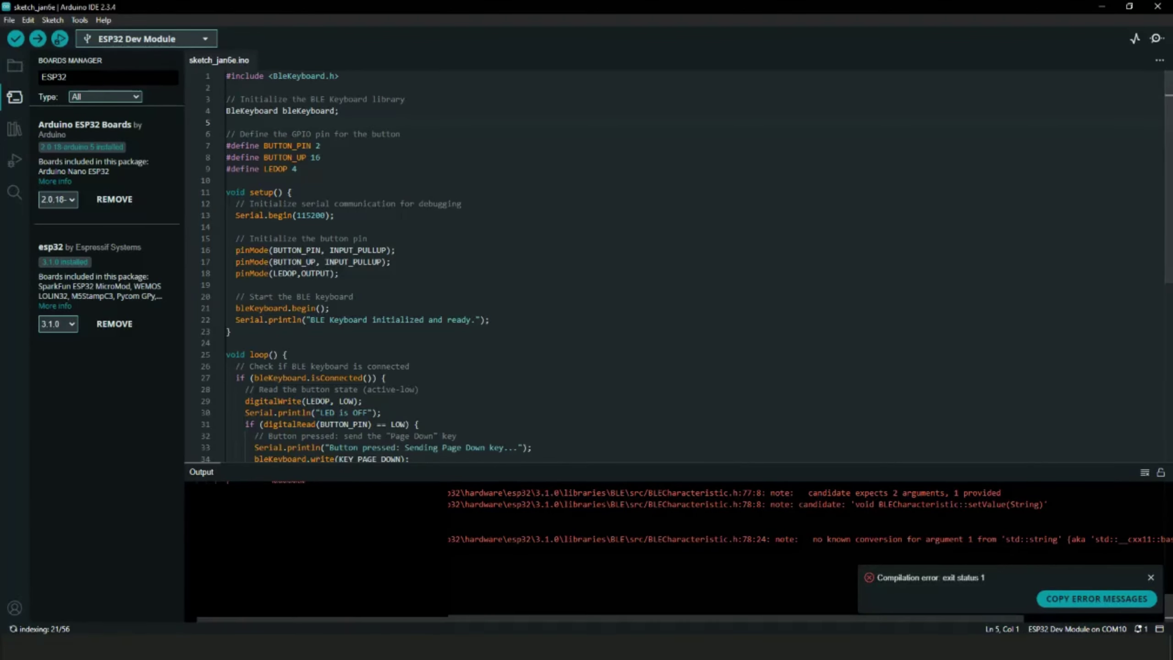
{"action": "scroll", "coordinate": [674, 550], "scroll_direction": "up", "scroll_amount": 5}
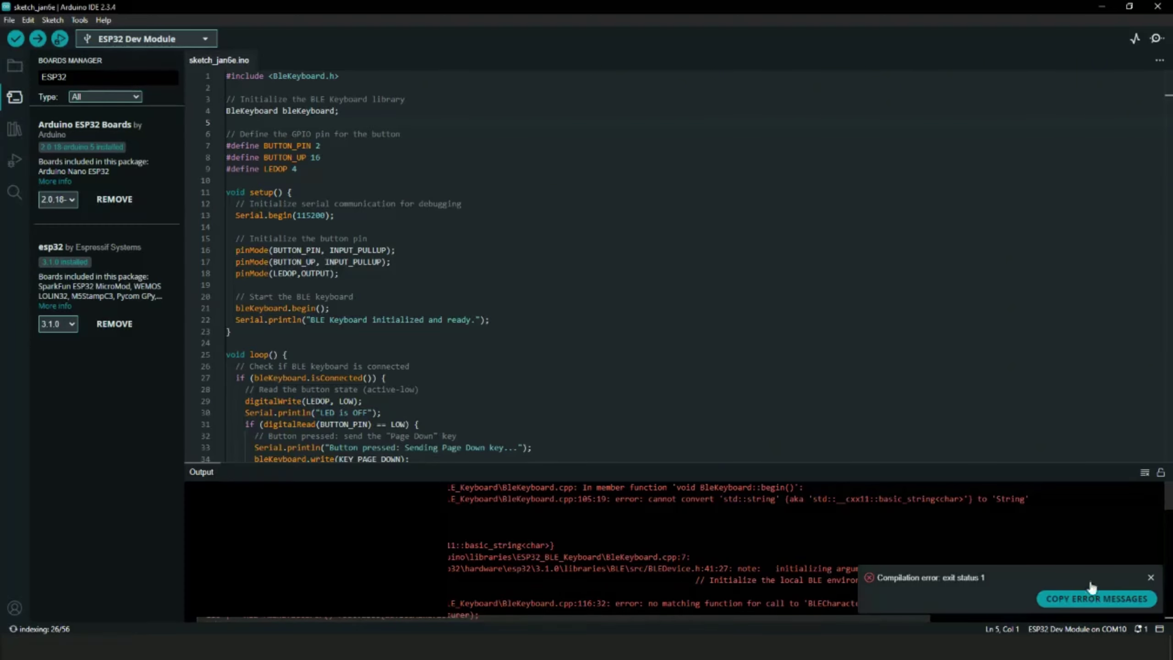
{"action": "left_click", "coordinate": [1151, 577]}
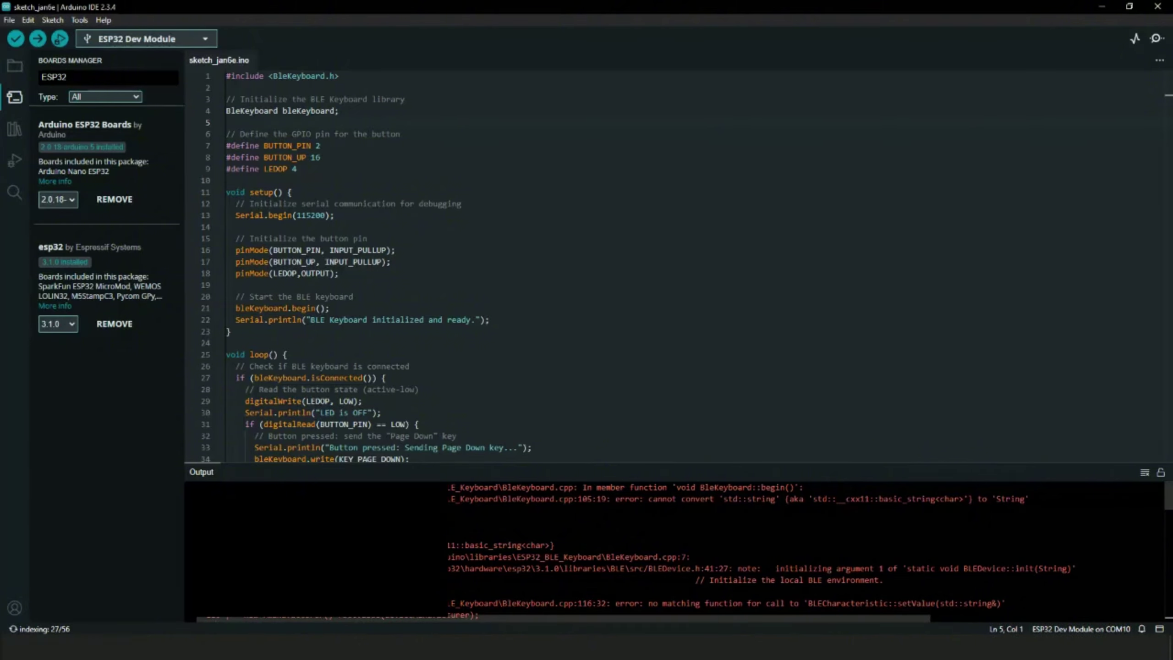
- Install version 2.0.11 of the esp32 package by Espressif Systems, and filter the Boards Manager by ESP32 again
{"action": "left_click", "coordinate": [69, 325]}
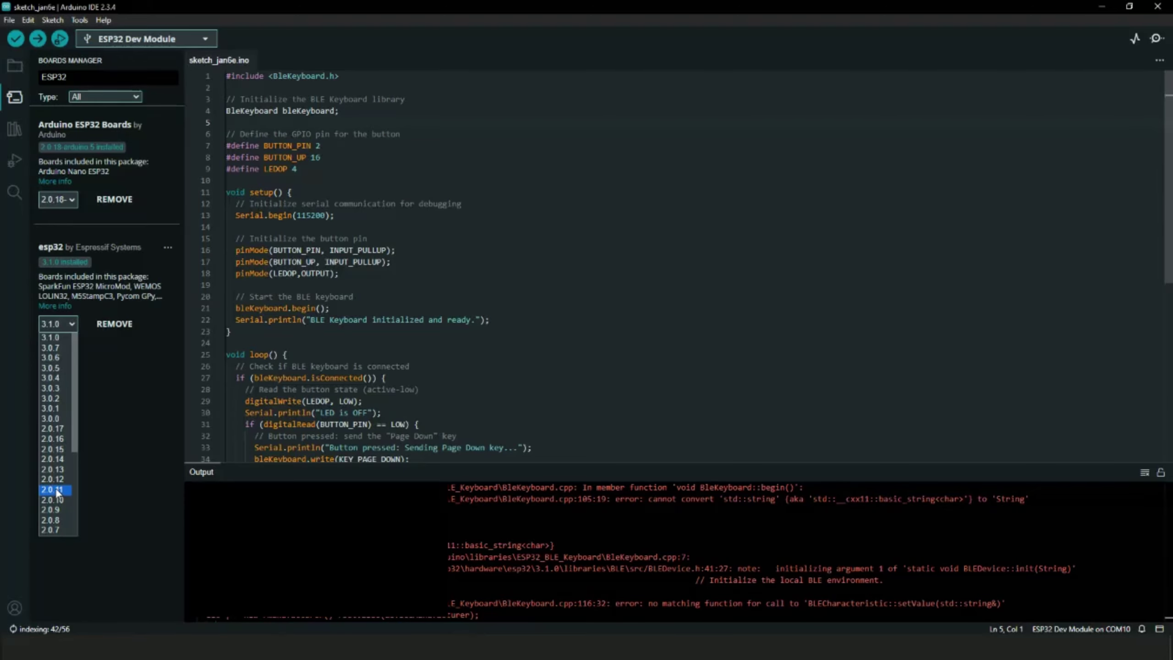
{"action": "left_click", "coordinate": [56, 490]}
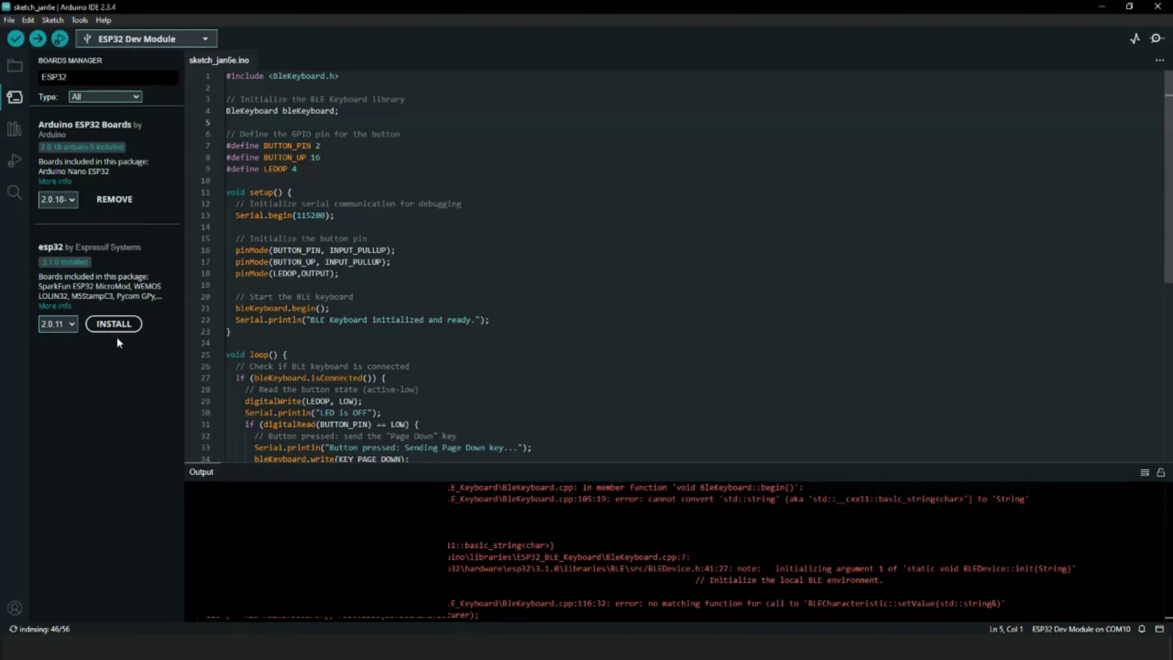
{"action": "left_click", "coordinate": [123, 325]}
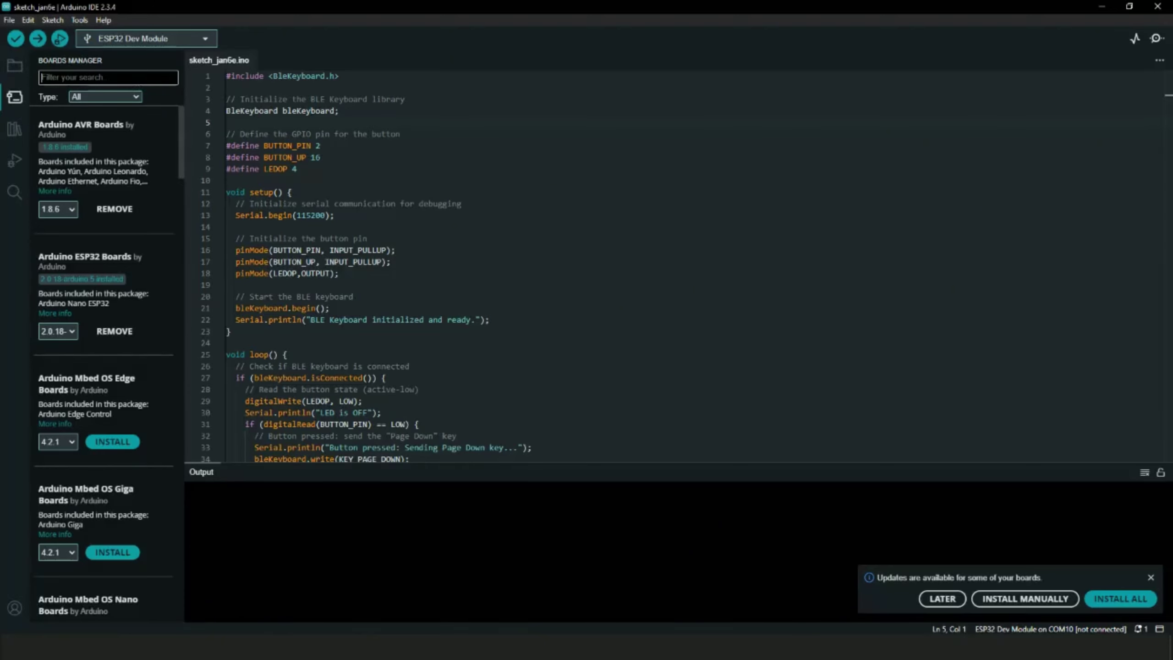
{"action": "type", "text": "ESP32"}
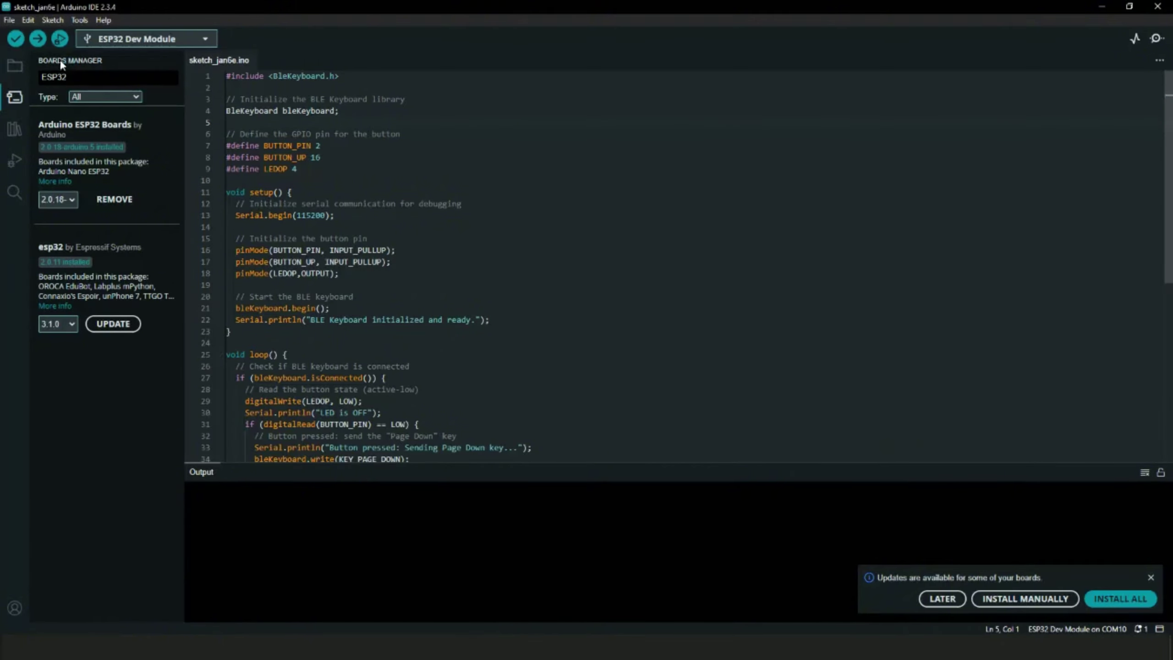
- Verify the BLE keyboard sketch with the installed esp32 package and upload it to the ESP32 Dev Module
{"action": "left_click", "coordinate": [16, 40]}
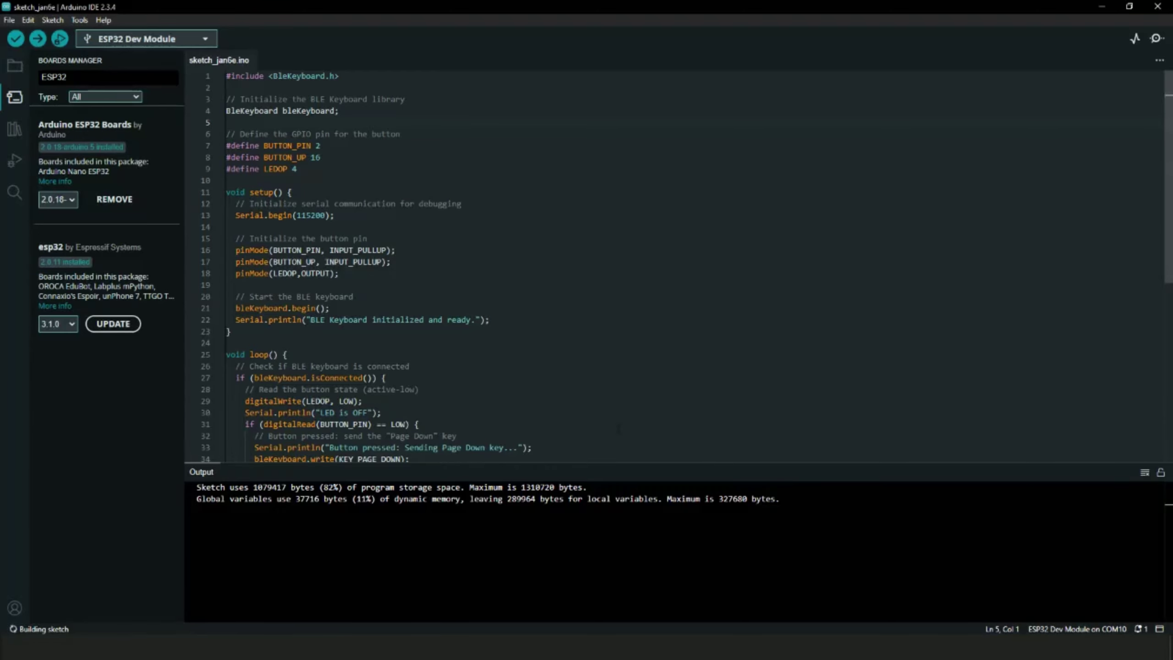
{"action": "scroll", "coordinate": [624, 306], "scroll_direction": "down", "scroll_amount": 1}
{"action": "scroll", "coordinate": [402, 193], "scroll_direction": "up", "scroll_amount": 1}
{"action": "left_click", "coordinate": [38, 38]}
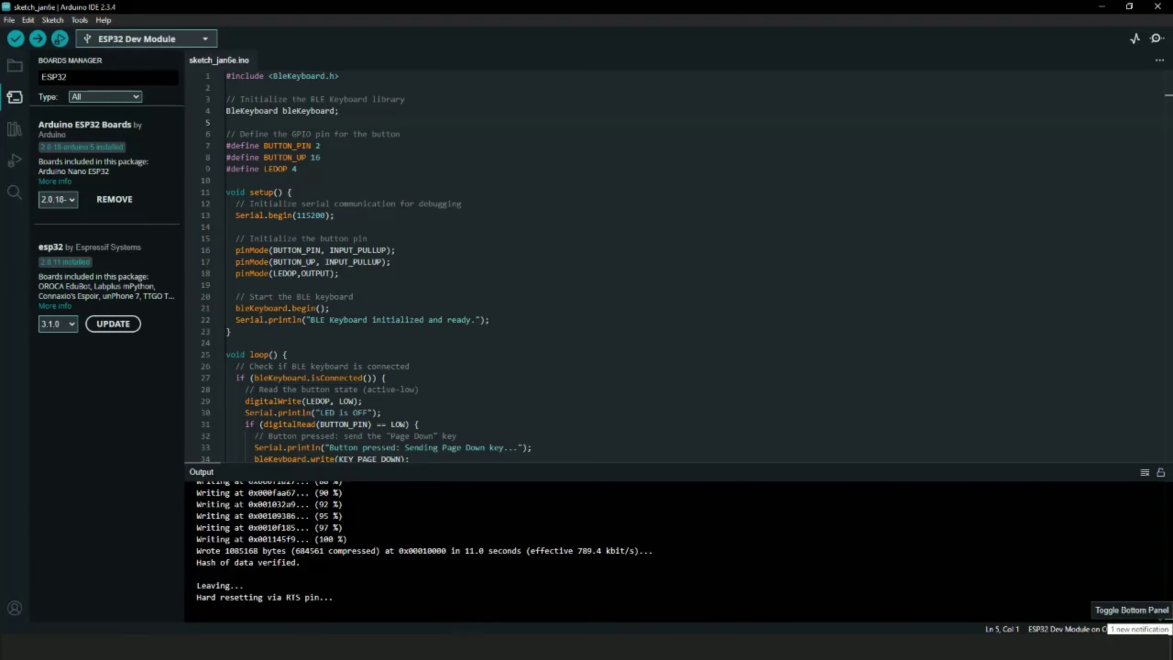
- Switch to the Windows Bluetooth settings and pair the ESP32 Keyboard as a new Bluetooth device
{"action": "key", "text": "alt+Tab"}
{"action": "left_click", "coordinate": [718, 148]}
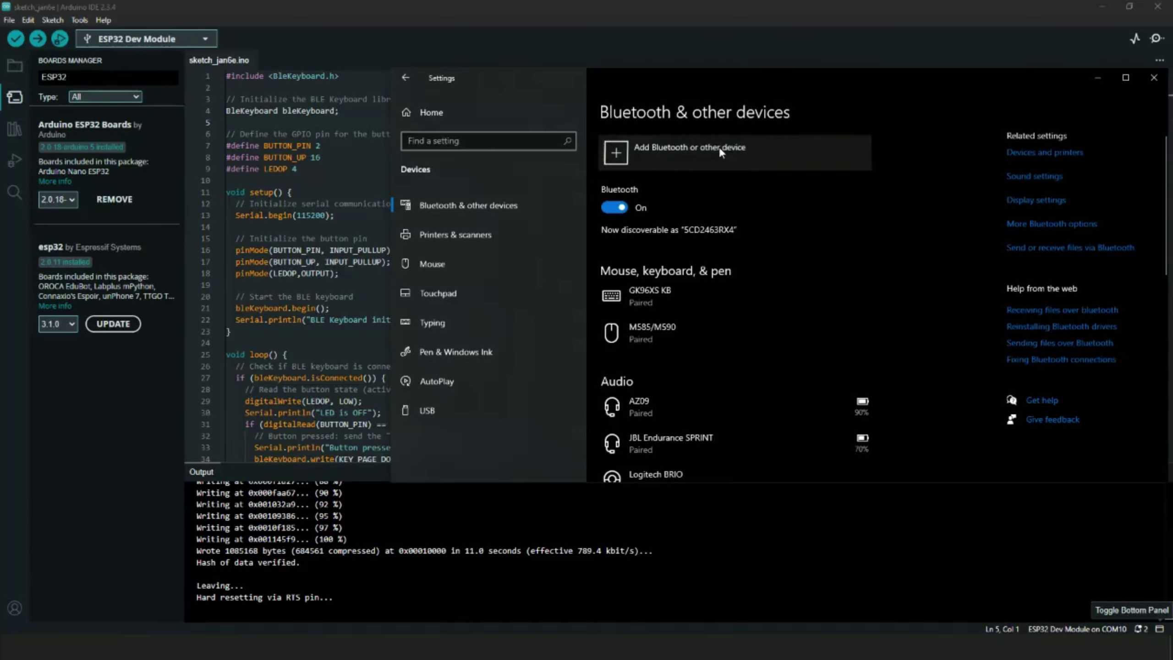
{"action": "left_click", "coordinate": [711, 165]}
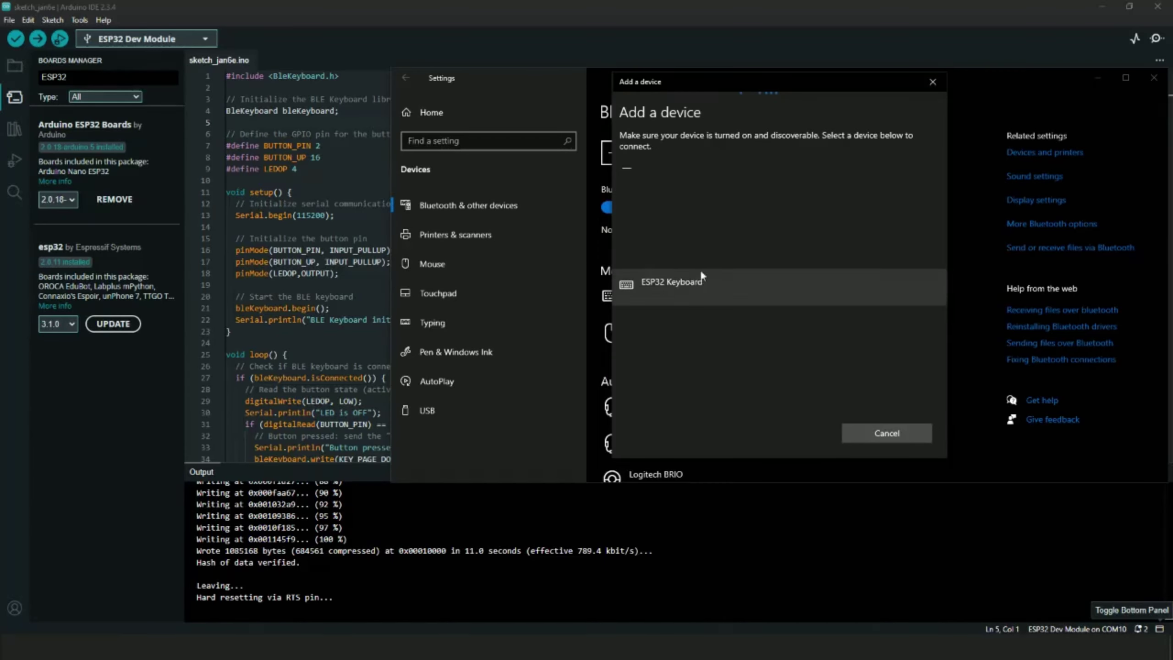
{"action": "left_click", "coordinate": [685, 279]}
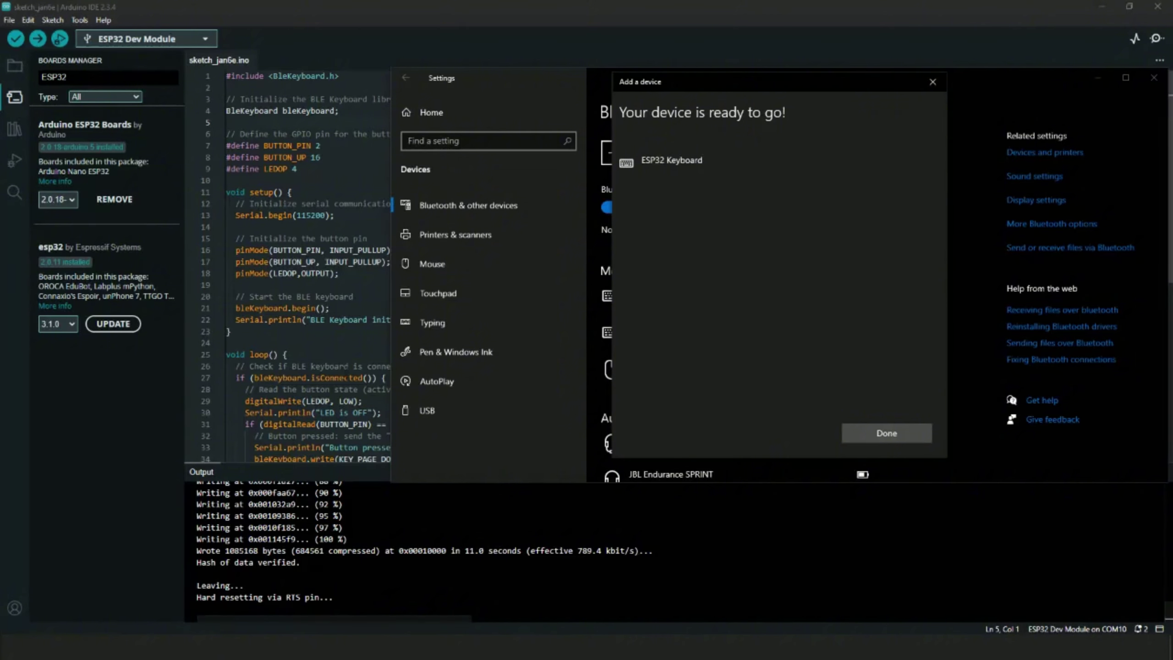
- Return to the sketch in Arduino IDE, place the cursor in the code, and test paging down to its end and back to its start
{"action": "left_click", "coordinate": [360, 354]}
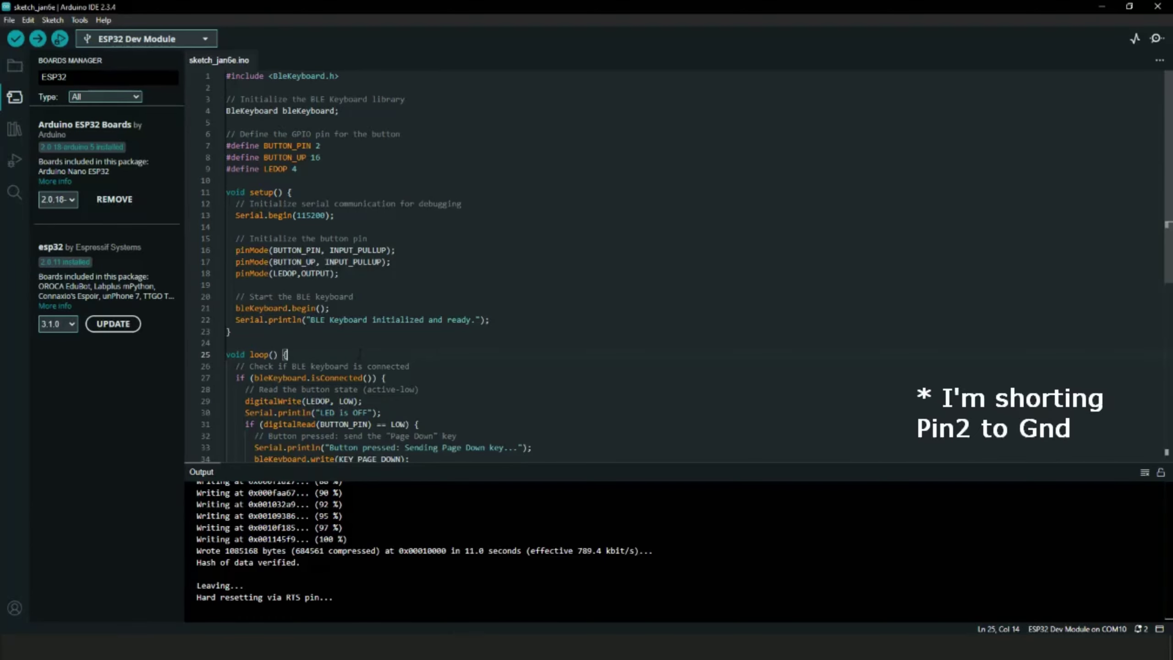
{"action": "key", "text": "ctrl+End"}
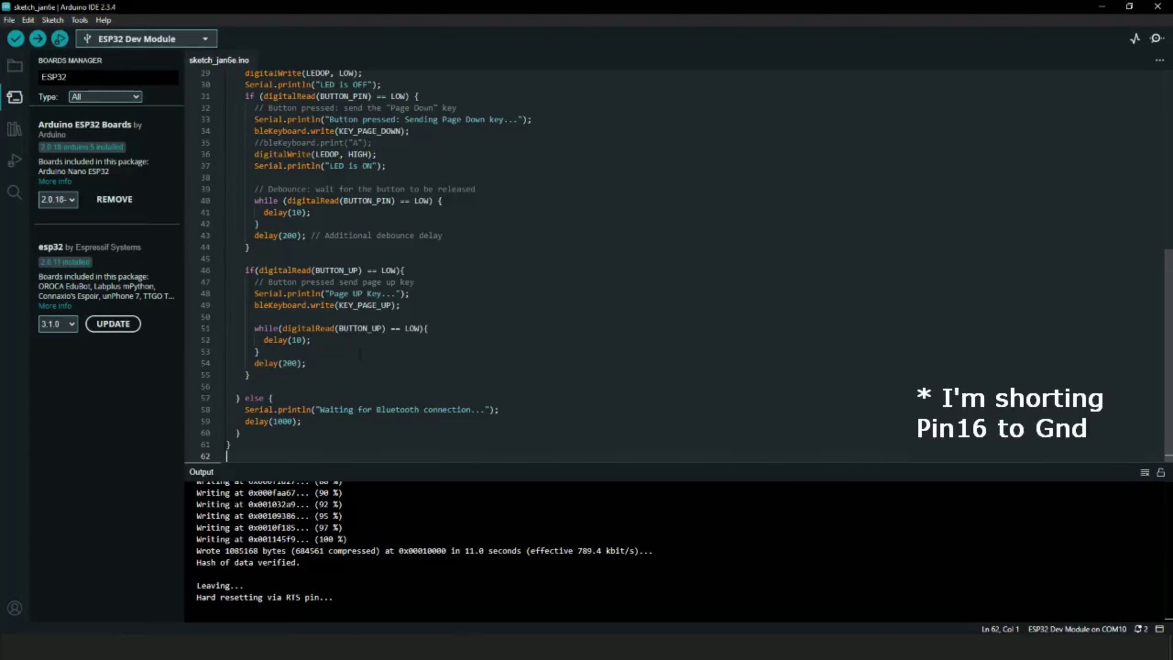
{"action": "key", "text": "ctrl+Home"}
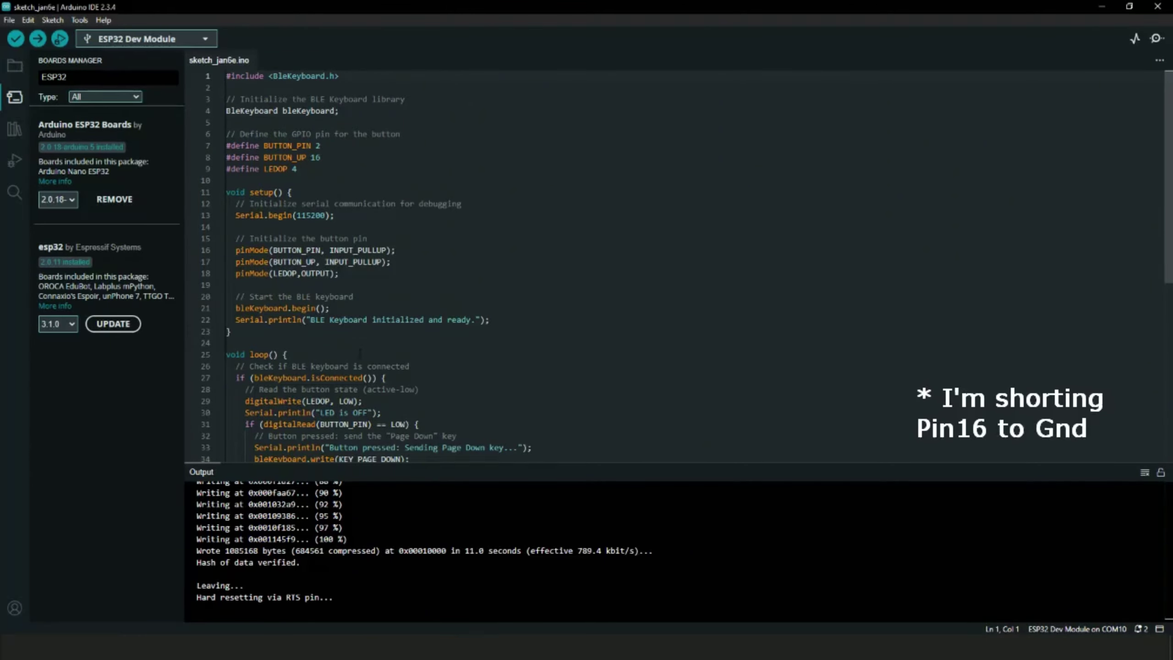